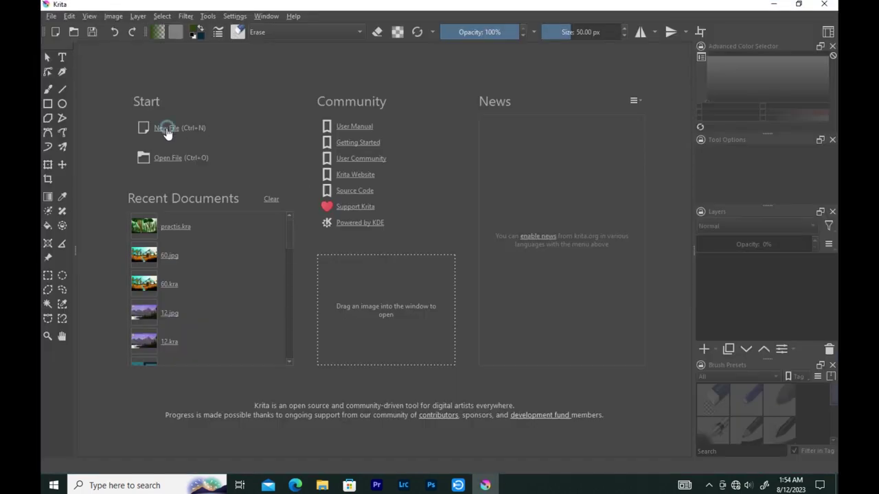
Open the new document settings for a 1360 × 768 px, 300 ppi RGB/Alpha 8-bit canvas.
click(167, 128)
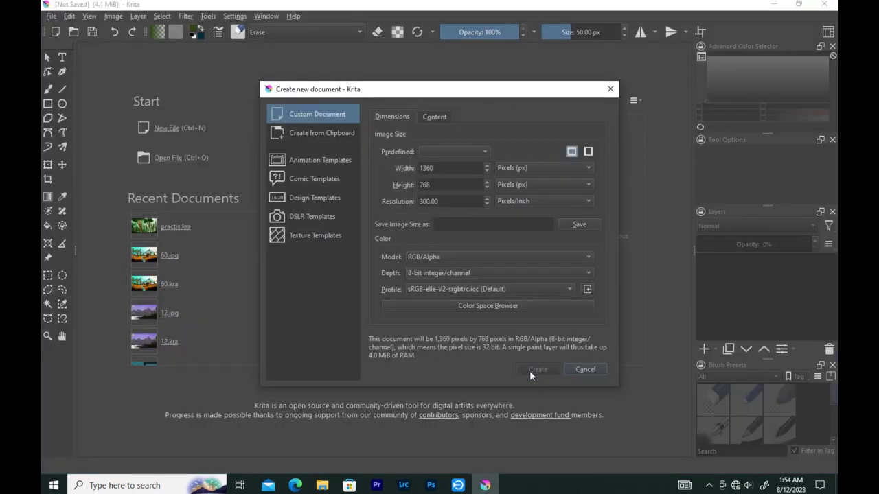
Create the blank 1360 × 768 canvas and pick an orange foreground colour.
click(529, 373)
click(237, 32)
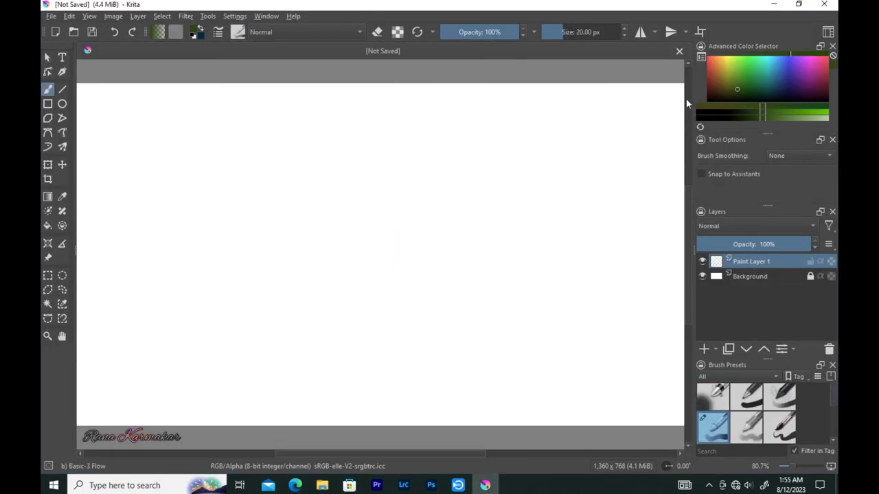
click(716, 62)
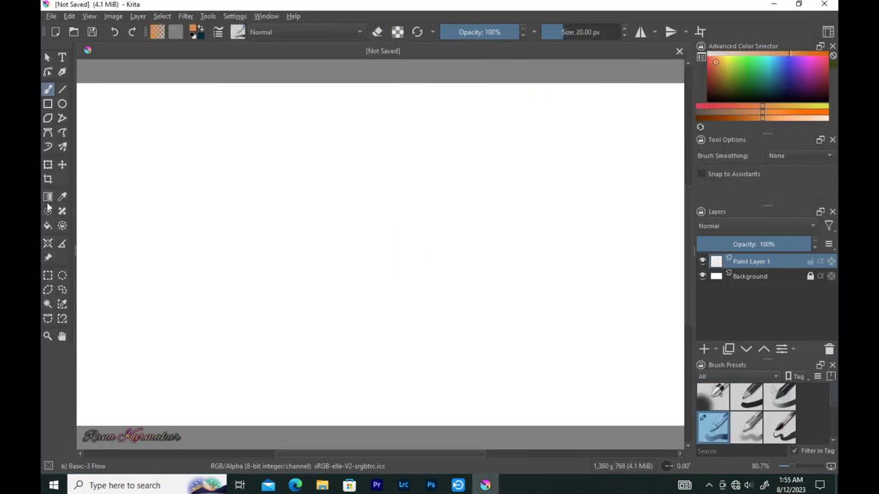
Drag a long orange-to-white linear gradient down from the top, replacing a shorter first attempt.
key(g)
drag(375, 85, 378, 241)
key(ctrl+z)
drag(378, 83, 385, 311)
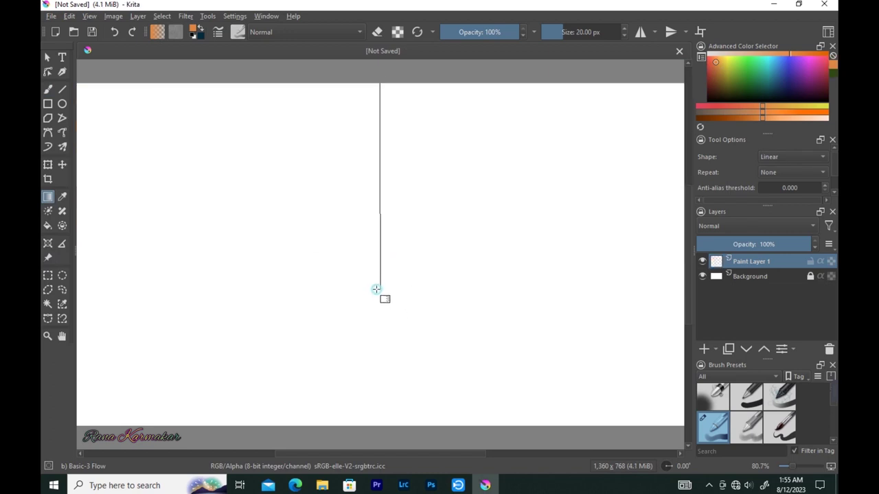
click(53, 87)
key(minus)
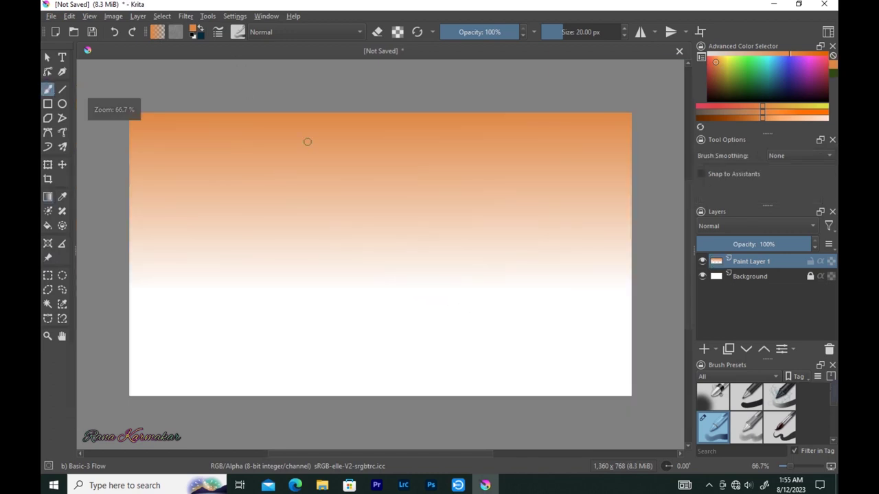
Select the Texture Noise brush preset and review its settings.
scroll(308, 192, down, 1)
key(F6)
scroll(357, 206, down, 3)
click(451, 141)
key(F5)
click(202, 220)
key(Escape)
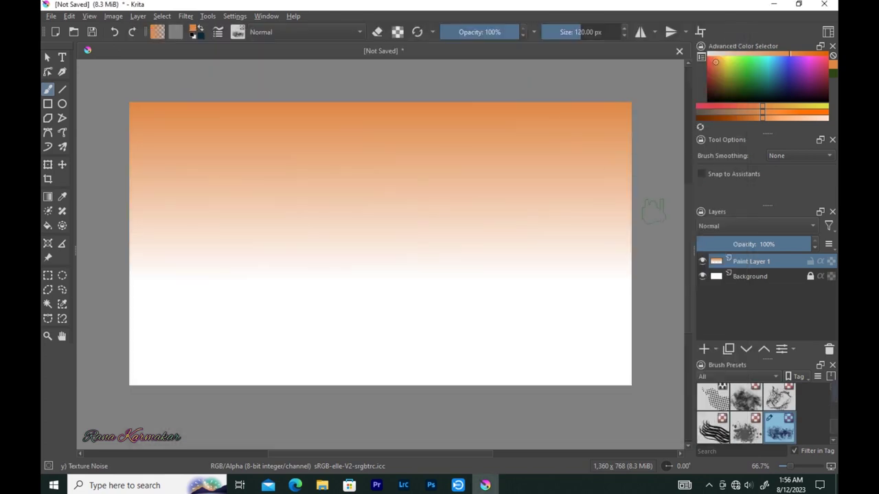
Paint whitish noise texture across the top of the orange sky.
drag(210, 133, 263, 147)
drag(147, 120, 169, 141)
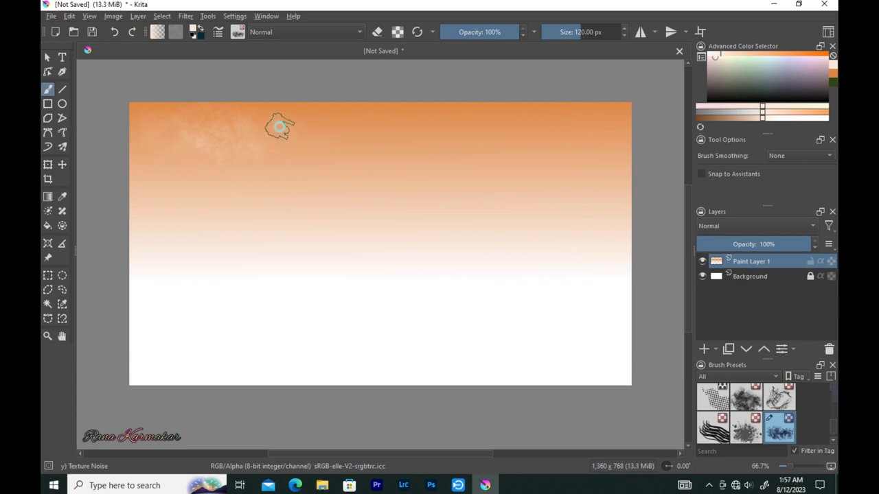
drag(447, 135, 591, 125)
drag(438, 135, 300, 153)
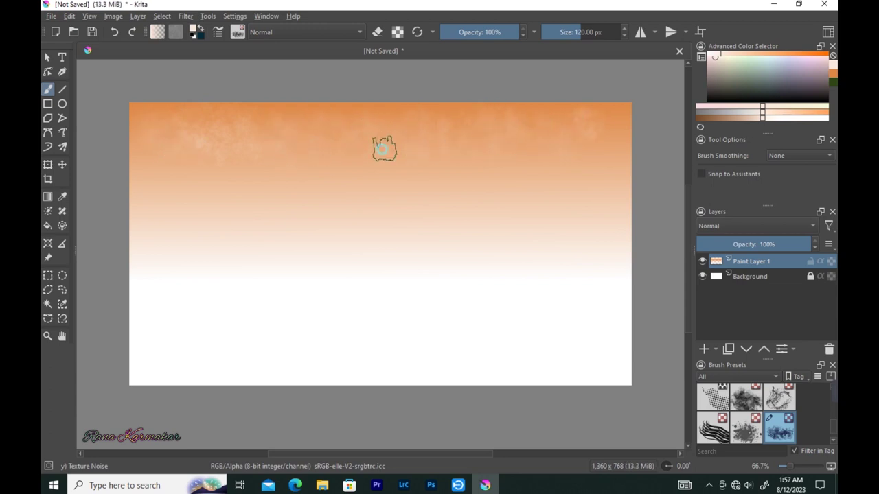
Layer sampled orange and light peach strokes over the sky texture.
ctrl+click(252, 133)
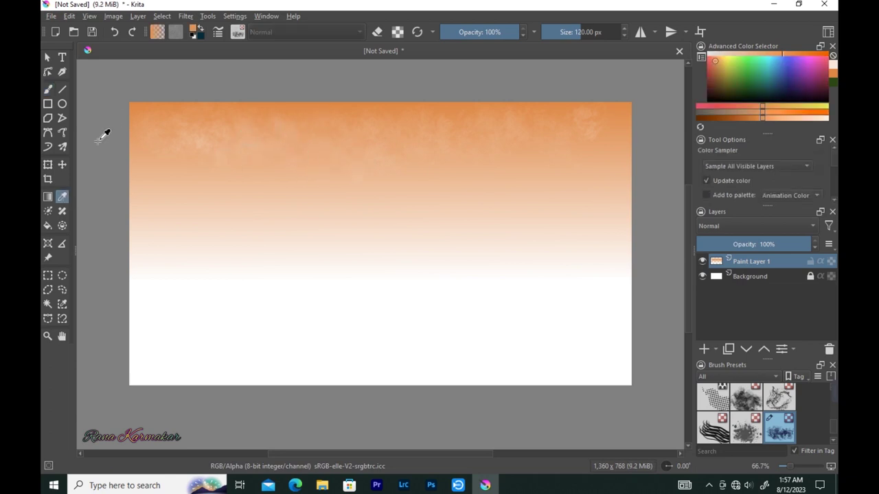
mouse_move(175, 135)
mouse_down()
mouse_move(200, 141)
mouse_move(255, 133)
mouse_move(292, 145)
mouse_move(618, 137)
mouse_move(445, 141)
mouse_up()
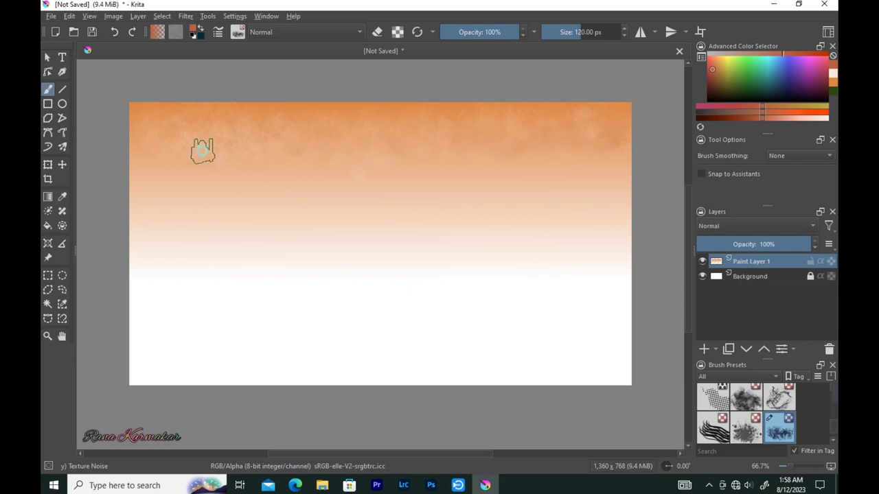
click(819, 119)
drag(412, 144, 581, 130)
mouse_move(369, 127)
mouse_down()
mouse_move(314, 114)
mouse_move(340, 147)
mouse_move(385, 138)
mouse_up()
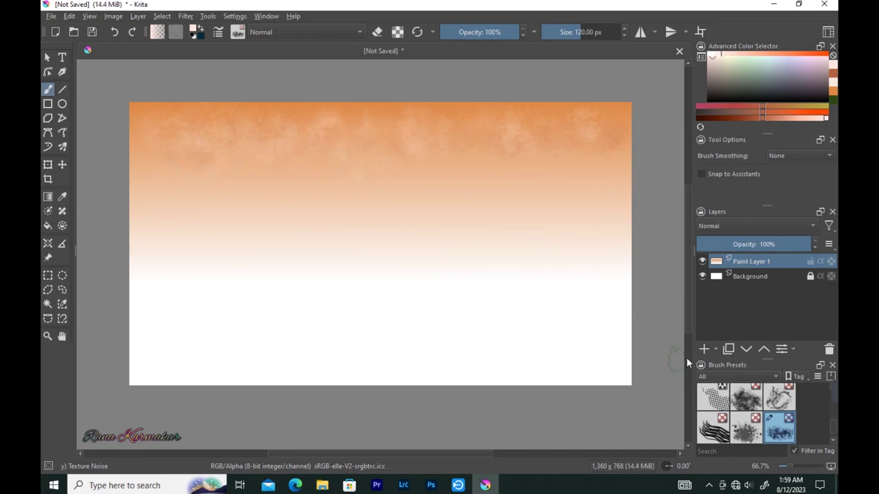
Add a new paint layer and switch to the Basic-3 Flow brush preset.
key(Insert)
click(237, 31)
click(247, 68)
Stamp a row of distant mountains across the sky with the Stamp Mountains Distant brush.
click(237, 31)
scroll(384, 206, down, 5)
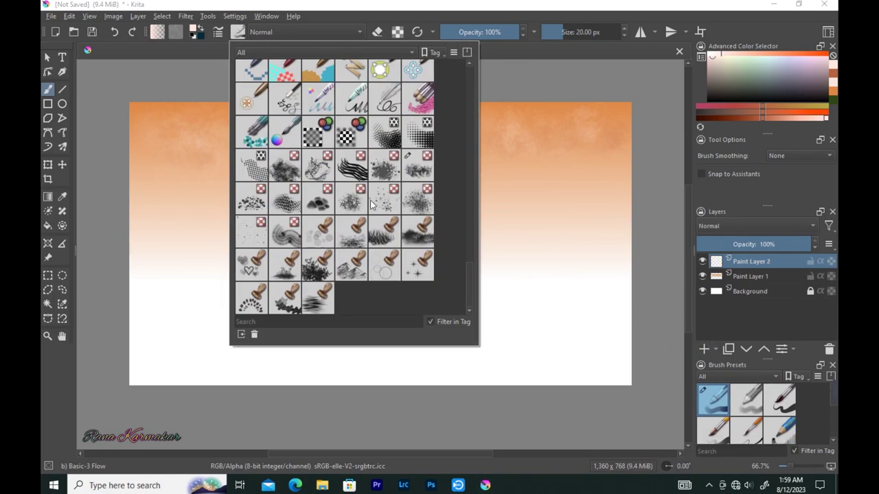
click(358, 203)
drag(198, 200, 564, 194)
Give the Basic-3 Flow brush the predefined square_rough_lightgrey tip and test it.
click(238, 31)
click(248, 69)
key(F5)
click(195, 123)
click(314, 116)
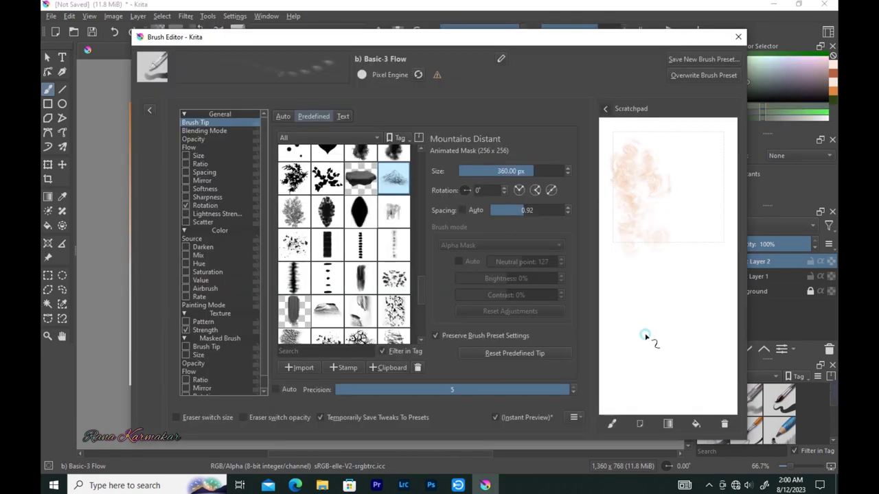
drag(647, 337, 659, 384)
scroll(391, 261, down, 5)
click(361, 267)
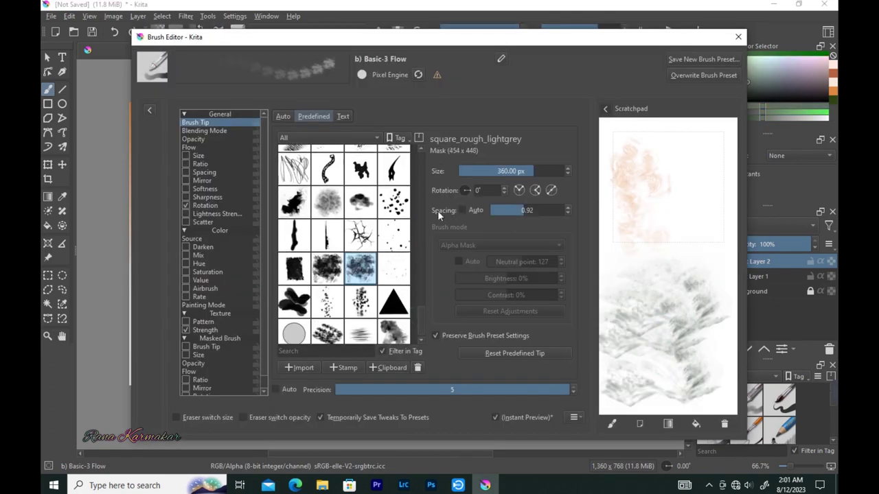
drag(672, 206, 638, 309)
Check the size and rotation sensors, set brush size 26 px, and pick near-white for snow.
click(199, 155)
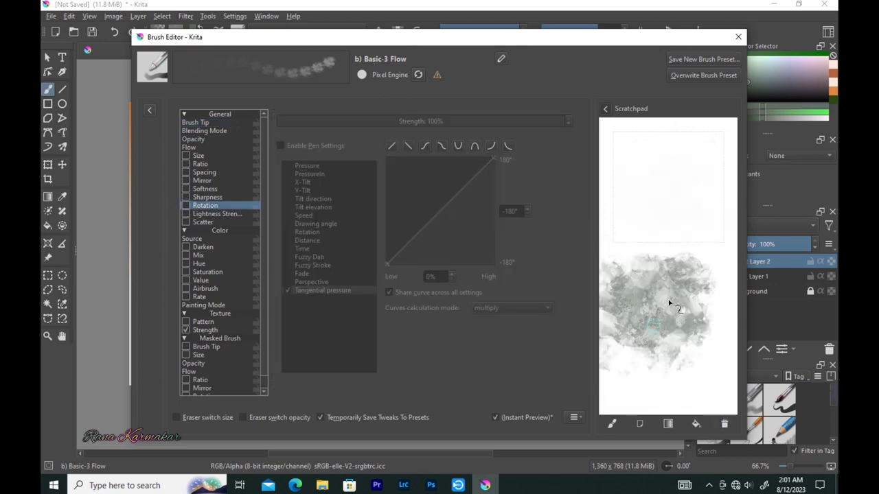
click(298, 166)
drag(645, 172, 667, 249)
click(324, 186)
drag(323, 186, 161, 180)
ctrl+click(160, 180)
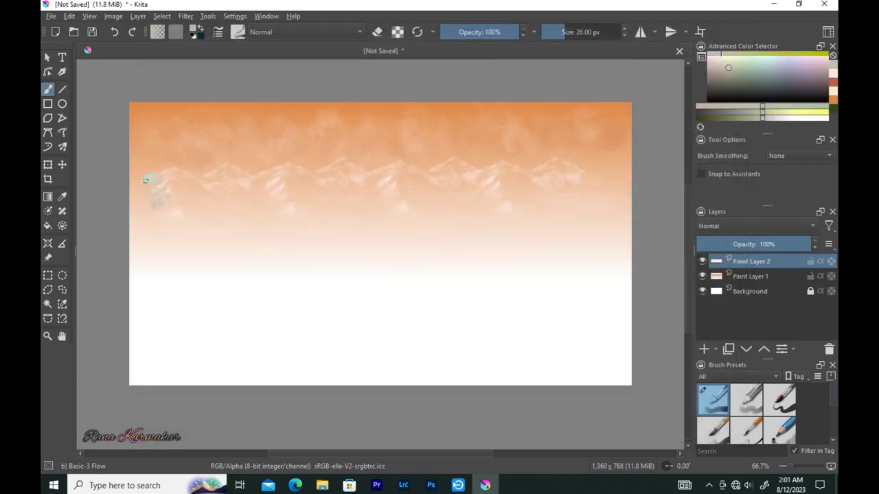
ctrl+click(145, 180)
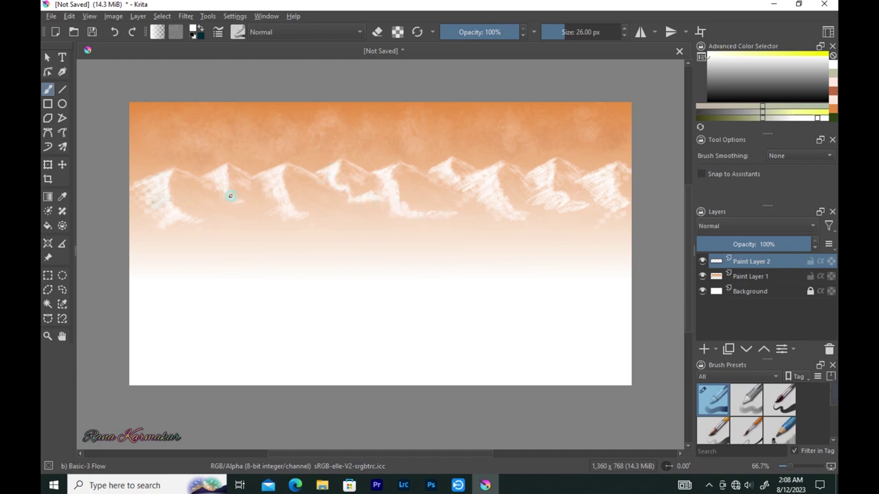
Hatch white snow onto the mountain peaks and the leftmost slope.
drag(285, 166, 276, 181)
mouse_move(145, 184)
mouse_down()
mouse_move(184, 218)
mouse_move(165, 201)
mouse_up()
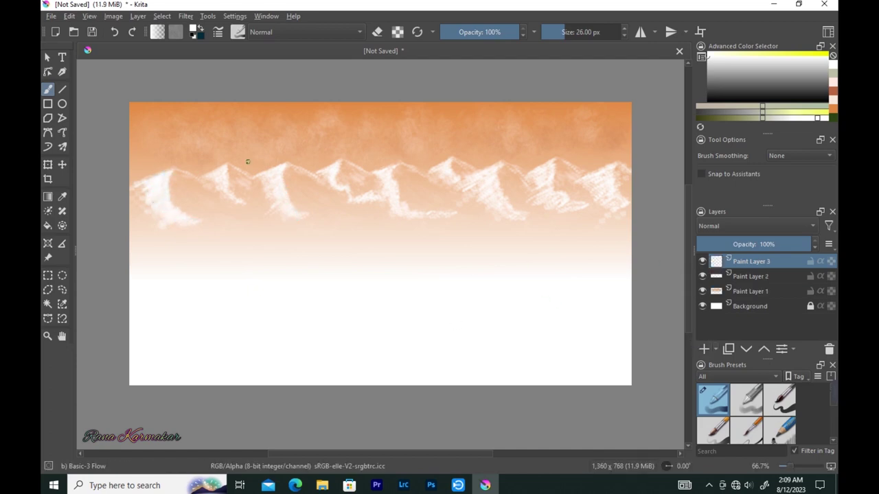
Choose a tree-shaped predefined brush tip and test it on the scratch area.
click(217, 31)
click(196, 122)
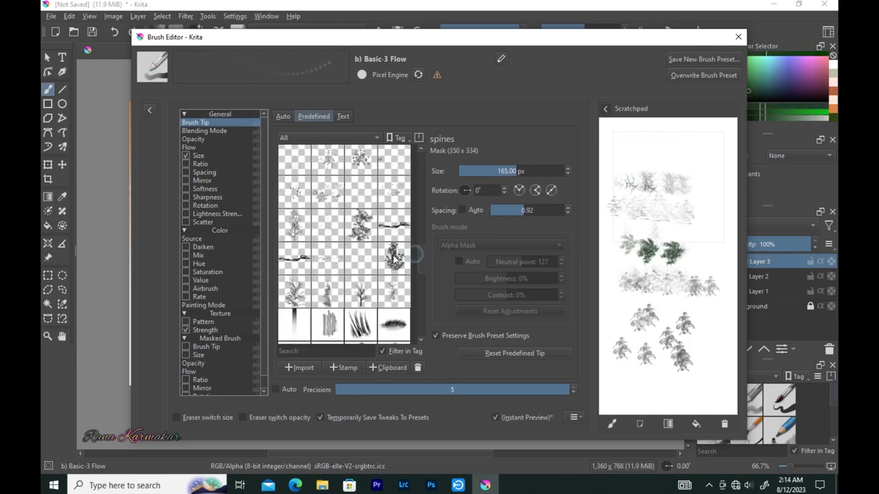
click(394, 258)
drag(646, 189, 730, 197)
mouse_move(714, 165)
mouse_down()
mouse_move(624, 161)
mouse_move(686, 157)
mouse_up()
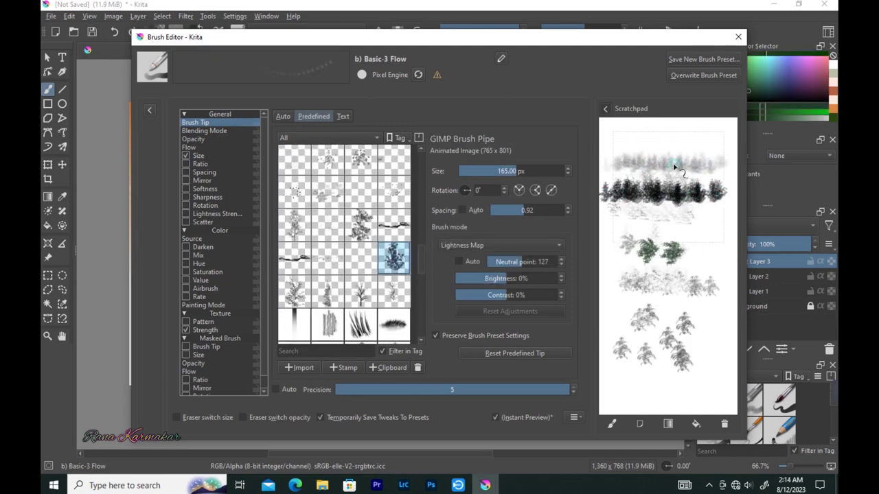
click(723, 423)
key(Escape)
Paint a row of green trees beneath the mountains, switching to a darker green.
drag(137, 254, 614, 251)
drag(419, 247, 322, 249)
click(747, 86)
drag(380, 248, 134, 253)
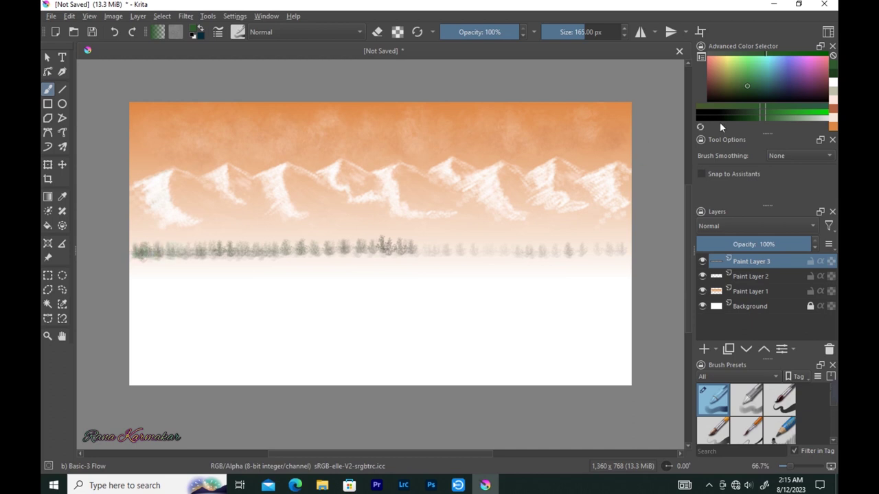
mouse_move(310, 248)
mouse_down()
mouse_move(138, 255)
mouse_move(133, 232)
mouse_move(168, 247)
mouse_move(213, 247)
mouse_up()
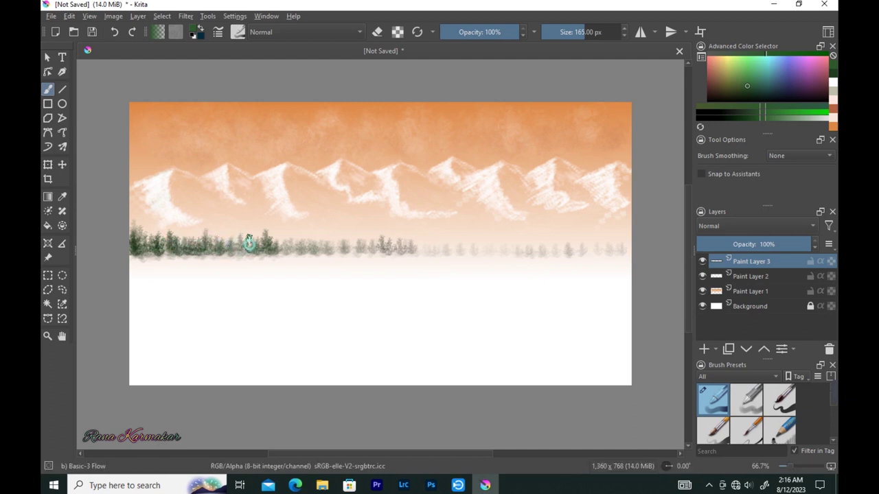
Darken the pale trees along the whole row and add a new paint layer.
drag(289, 243, 597, 249)
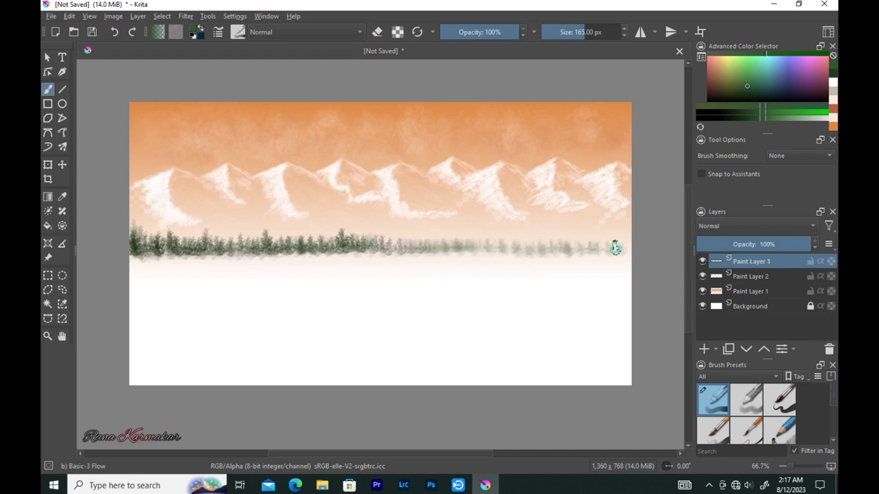
drag(392, 241, 409, 243)
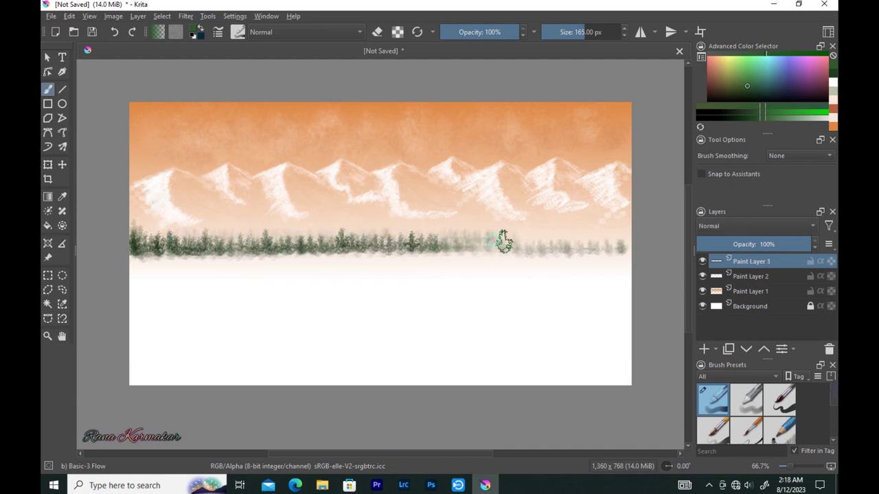
drag(437, 240, 529, 244)
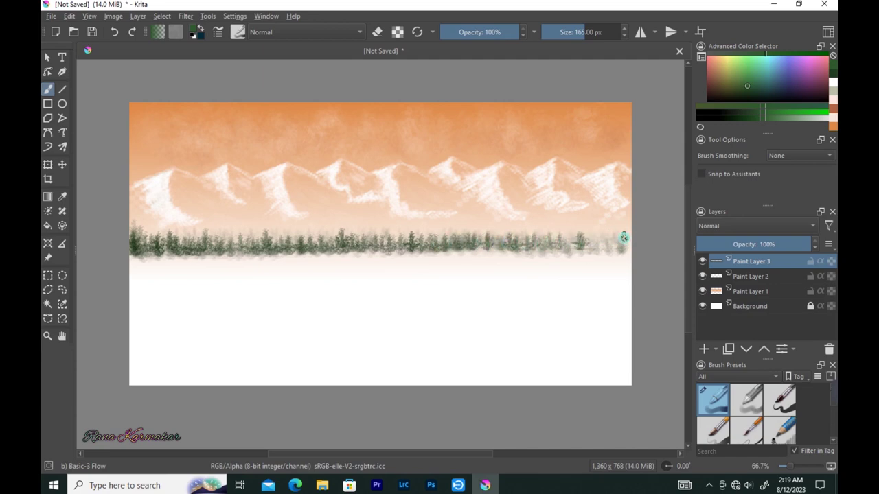
mouse_move(623, 239)
mouse_down()
mouse_move(519, 243)
mouse_move(584, 229)
mouse_move(337, 235)
mouse_up()
mouse_move(236, 236)
mouse_down()
mouse_move(187, 237)
mouse_move(208, 245)
mouse_move(627, 241)
mouse_up()
click(703, 353)
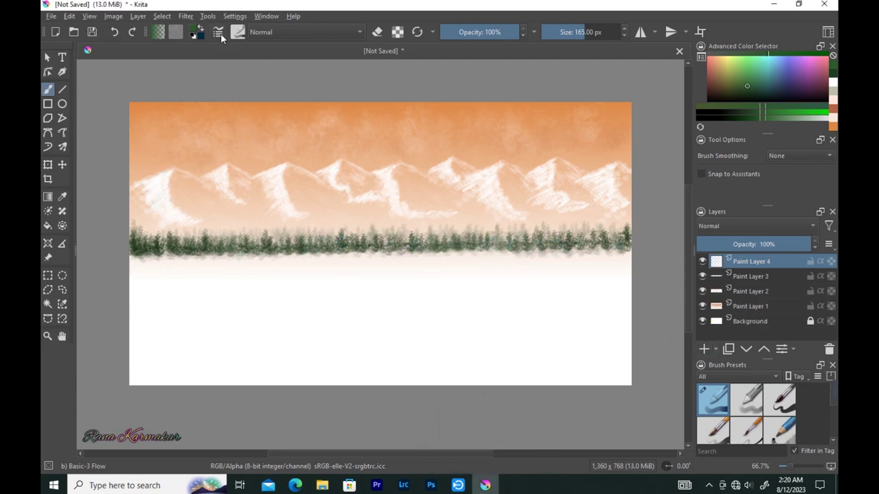
Switch to a generated round brush tip and adjust its ratio, fade and diameter.
click(220, 33)
click(282, 116)
drag(521, 155, 460, 156)
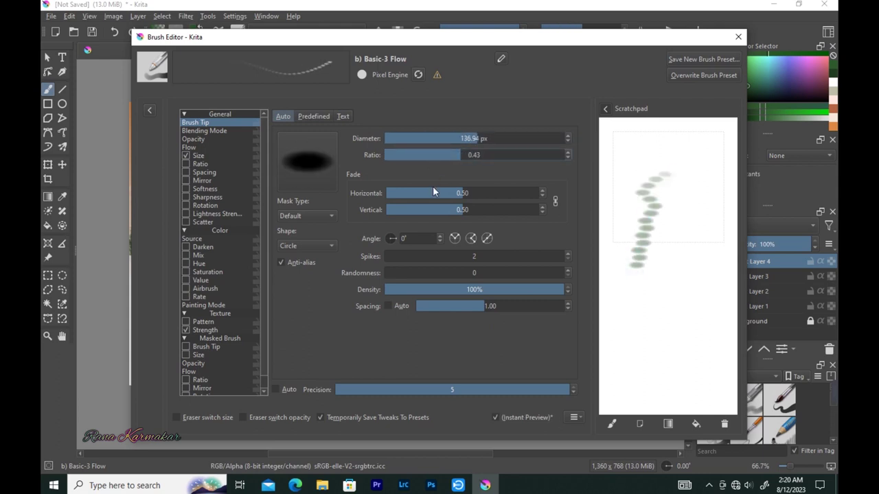
drag(429, 193, 481, 194)
drag(481, 138, 538, 140)
click(540, 155)
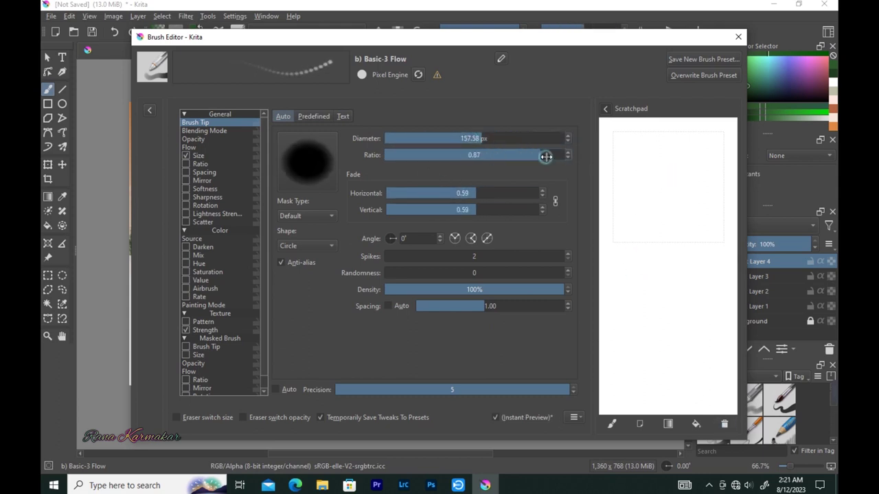
Enable Speed for size, Lightness Strength, and pressure and Speed spacing sensors.
click(197, 155)
click(289, 224)
click(289, 241)
click(288, 265)
click(288, 282)
click(302, 215)
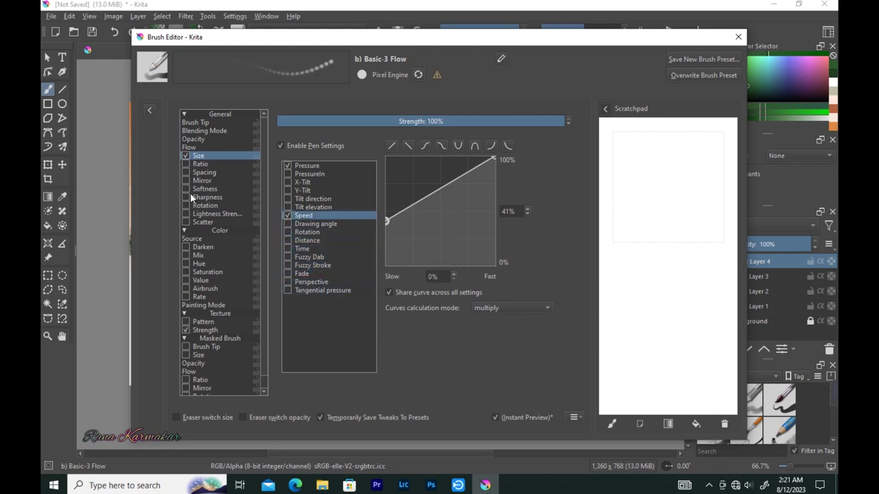
click(217, 213)
click(186, 213)
click(205, 206)
click(199, 173)
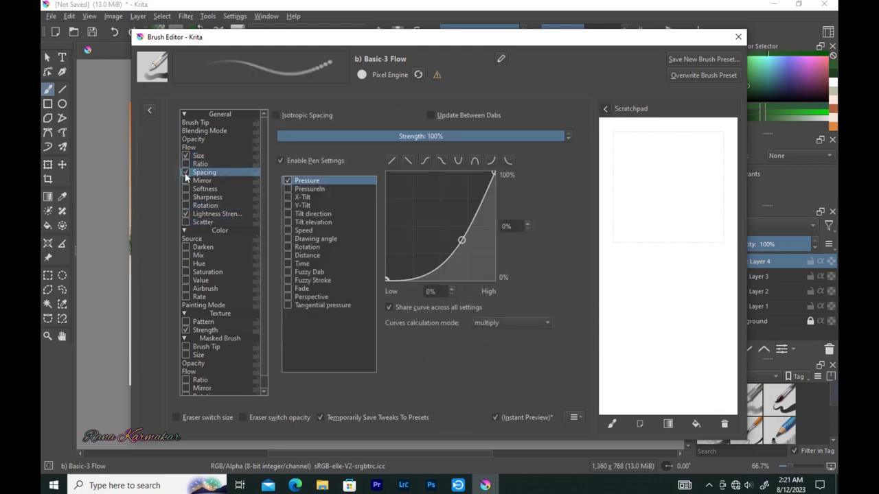
click(295, 230)
drag(659, 158, 682, 281)
Soften the tip's edge fade to 0.94, then try and undo a test green stroke.
key(Escape)
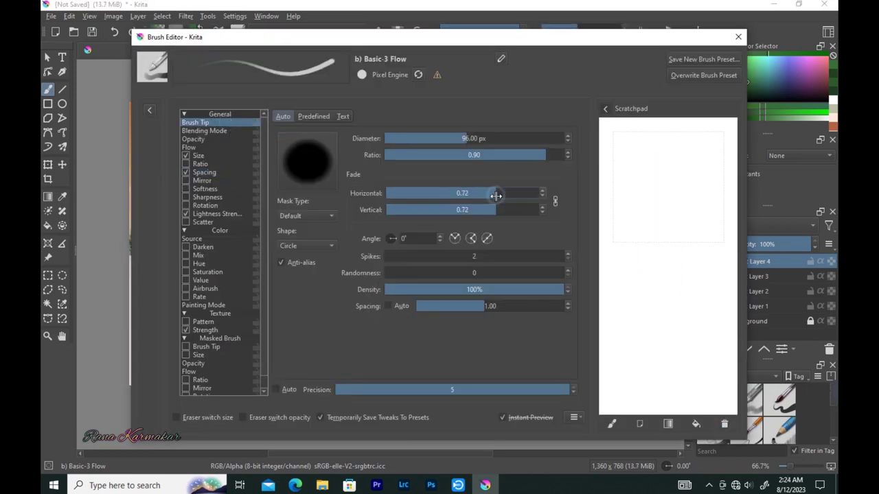
drag(495, 195, 536, 196)
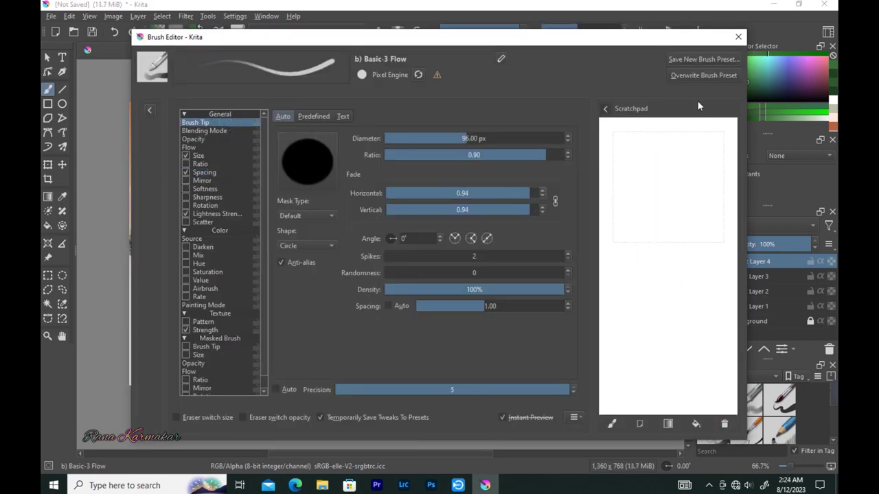
key(Escape)
drag(292, 260, 376, 258)
key(ctrl+z)
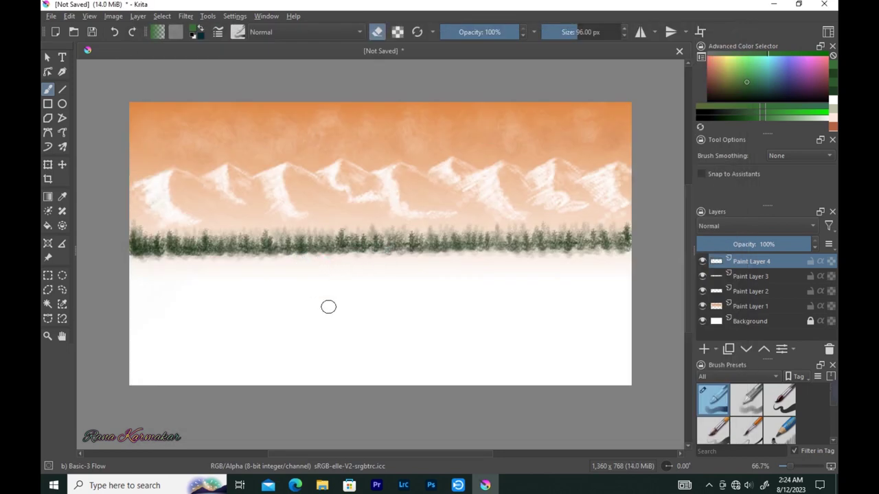
On Paint Layer 3, draw two full-width straight lines along the snow edge.
click(780, 277)
click(61, 89)
drag(130, 259, 632, 258)
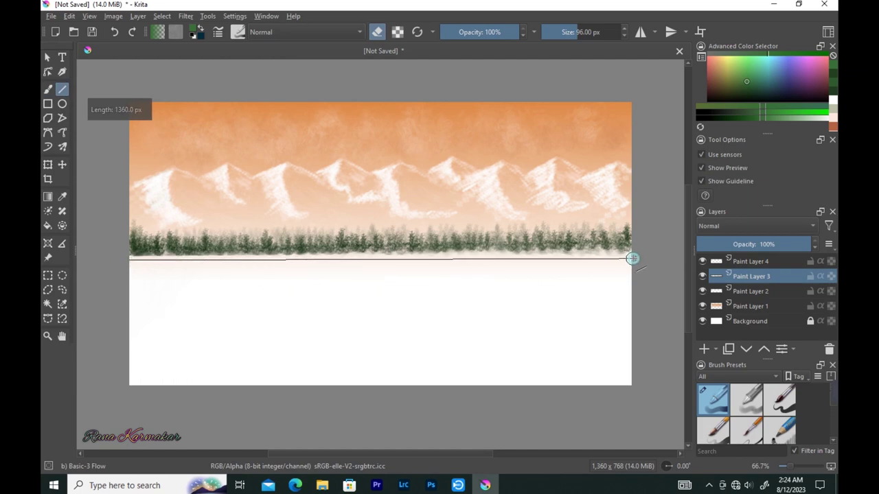
drag(130, 258, 631, 257)
On Paint Layer 4, paint a thick dark green bank along the right shoreline.
key(Page_Up)
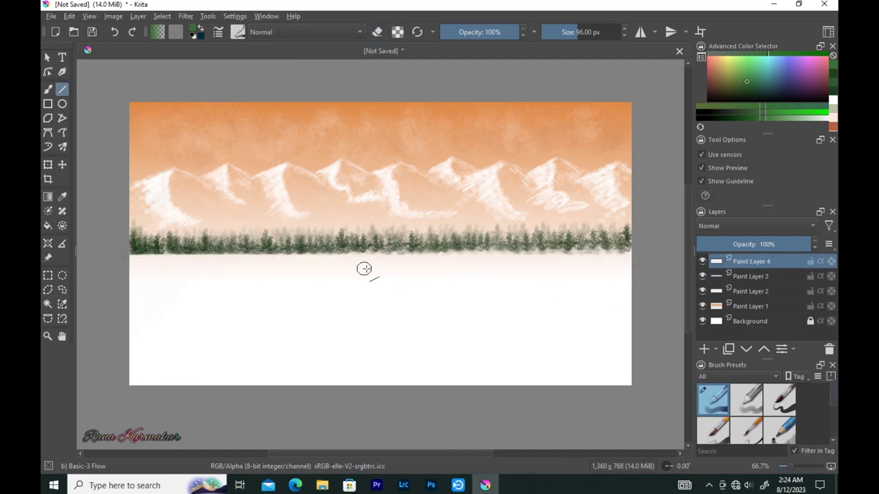
key(b)
click(733, 114)
mouse_move(362, 259)
mouse_down()
mouse_move(631, 256)
mouse_move(428, 257)
mouse_move(604, 249)
mouse_move(435, 254)
mouse_move(359, 256)
mouse_move(525, 253)
mouse_move(495, 257)
mouse_move(575, 267)
mouse_move(330, 268)
mouse_move(628, 272)
mouse_up()
mouse_move(330, 273)
mouse_down()
mouse_move(629, 272)
mouse_move(622, 272)
mouse_up()
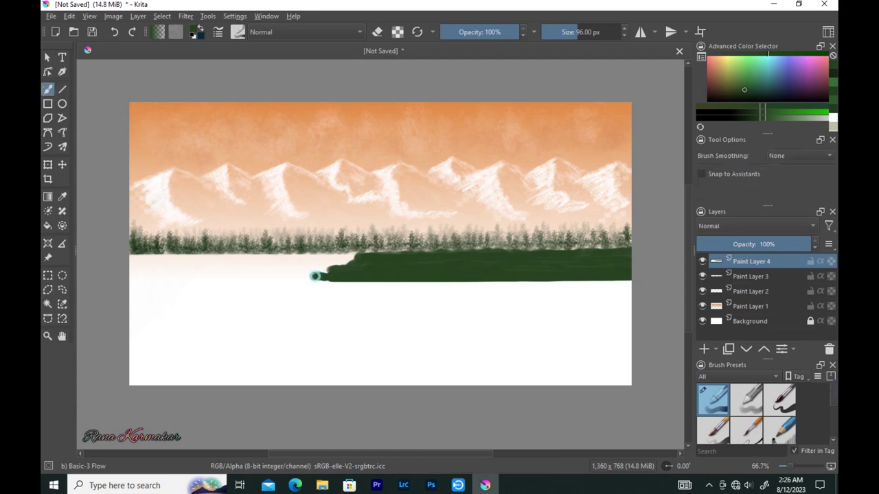
drag(347, 268, 317, 278)
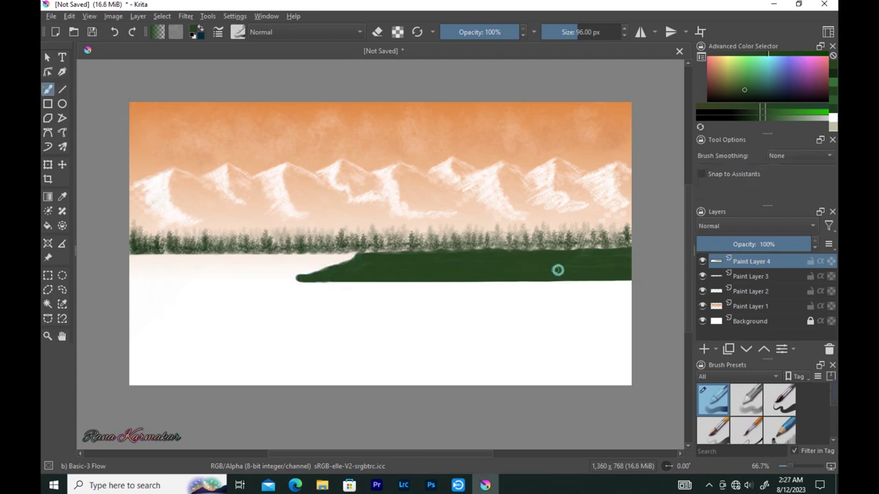
click(62, 90)
Paint the left and lower wavy green banks, shading the lower bank darker.
drag(287, 322, 131, 321)
click(48, 90)
mouse_move(328, 320)
mouse_down()
mouse_move(192, 298)
mouse_move(166, 313)
mouse_move(275, 312)
mouse_up()
mouse_move(213, 379)
mouse_down()
mouse_move(320, 355)
mouse_move(628, 327)
mouse_move(251, 369)
mouse_move(346, 365)
mouse_move(327, 383)
mouse_move(632, 344)
mouse_move(526, 347)
mouse_move(463, 372)
mouse_move(614, 377)
mouse_up()
key(k)
mouse_move(506, 365)
mouse_down()
mouse_move(275, 373)
mouse_move(295, 358)
mouse_move(355, 363)
mouse_move(241, 388)
mouse_move(398, 369)
mouse_move(343, 347)
mouse_up()
mouse_move(428, 357)
mouse_down()
mouse_move(625, 378)
mouse_move(473, 339)
mouse_move(561, 347)
mouse_move(487, 353)
mouse_up()
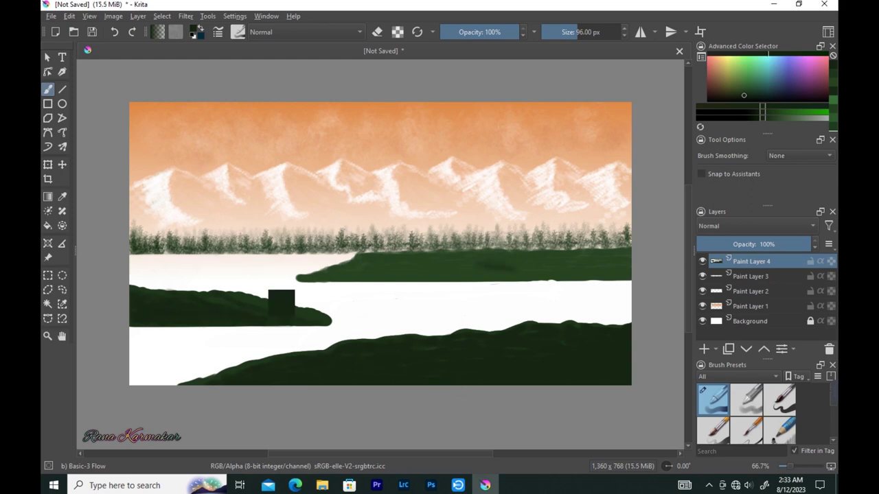
Shrink the brush to about 20 px, add a dark far-bank ridge, and add a layer.
key(bracketleft)
key(bracketleft)
key(bracketleft)
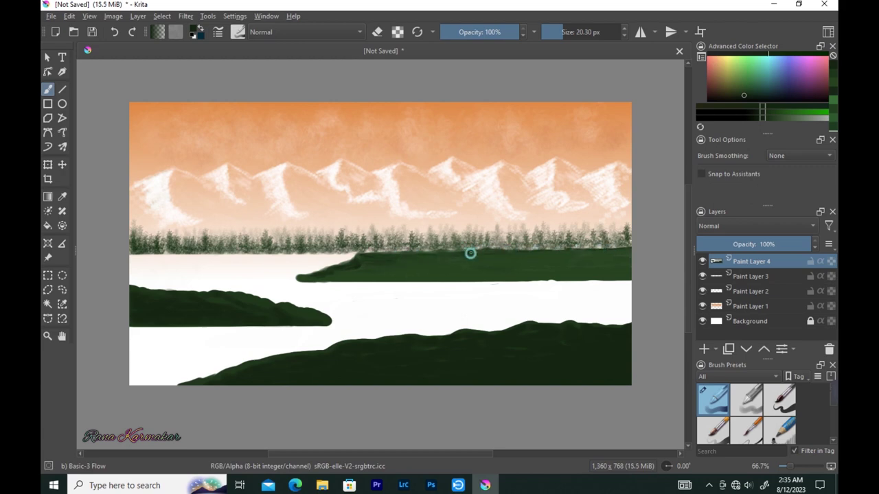
key(v)
drag(472, 251, 630, 249)
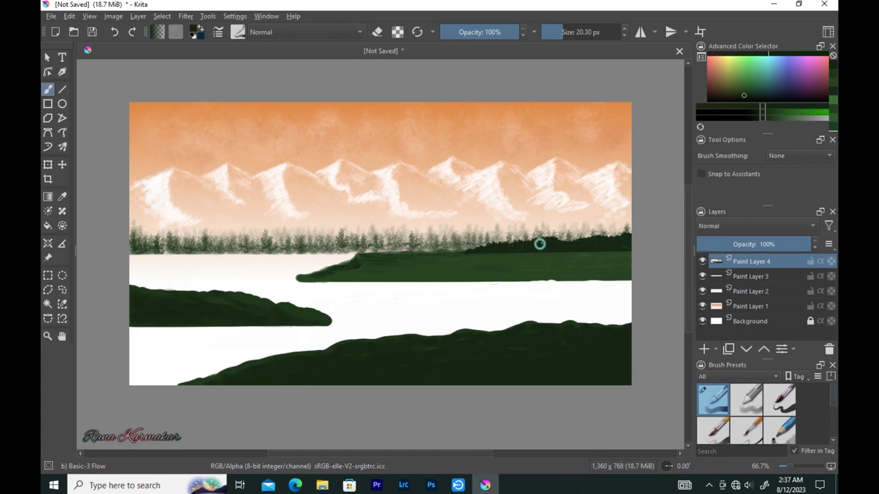
drag(521, 250, 564, 245)
click(704, 349)
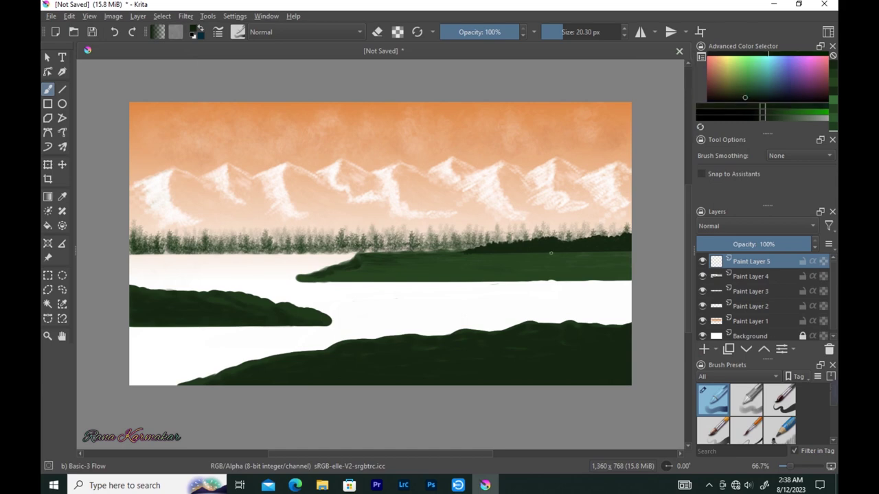
Pick a lighter green at about 11 px and zoom in on the far bank.
click(62, 89)
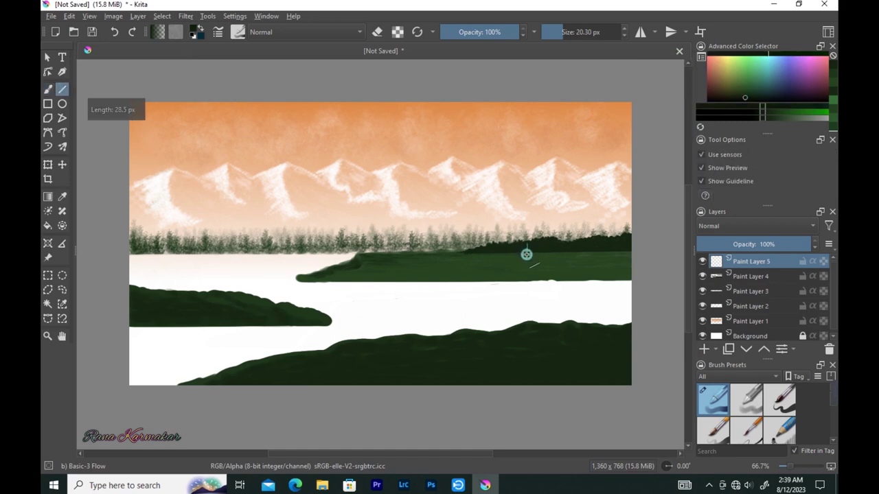
click(745, 83)
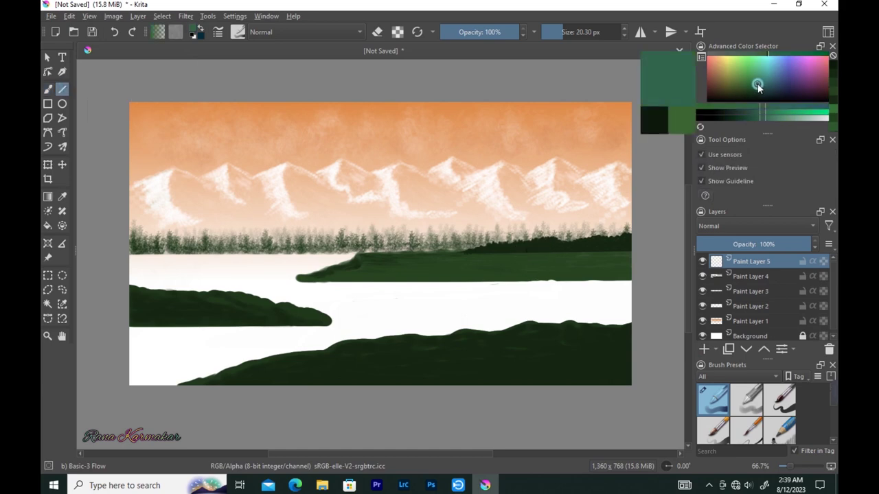
drag(745, 84, 754, 80)
click(558, 31)
key(plus)
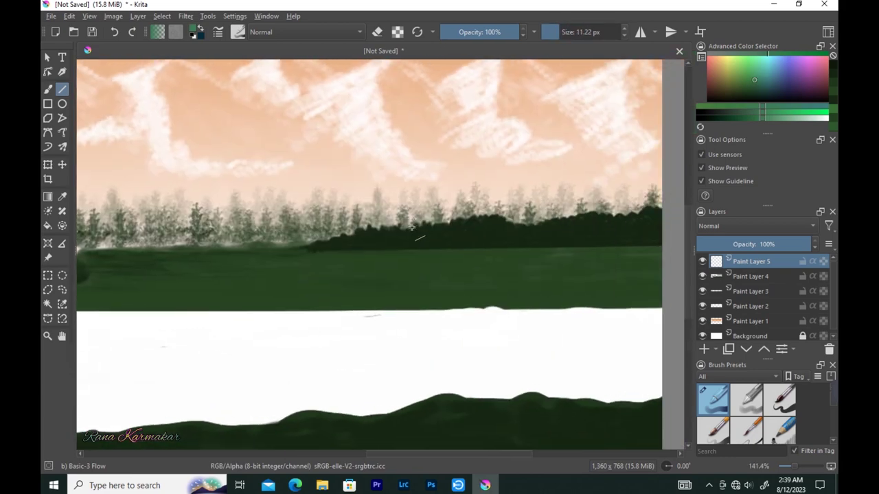
scroll(561, 265, down, 3)
scroll(541, 264, up, 3)
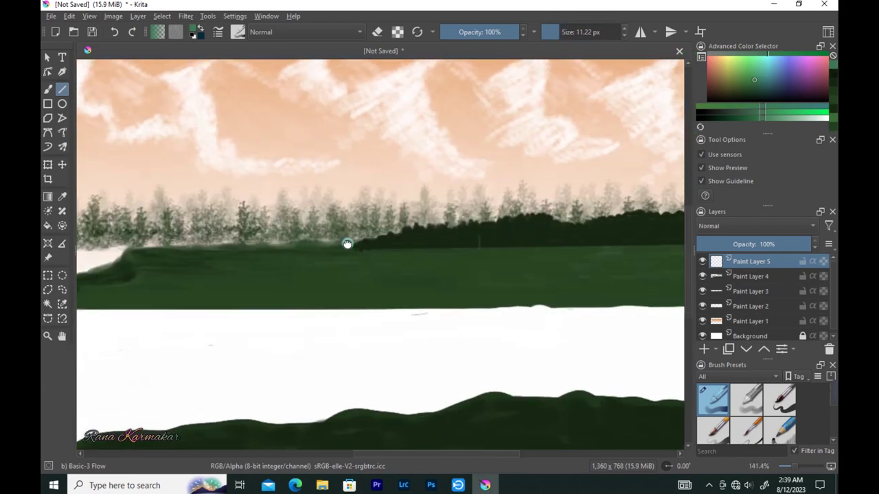
Outline the house's base and upper part with green rectangles.
key(r)
drag(469, 222, 531, 241)
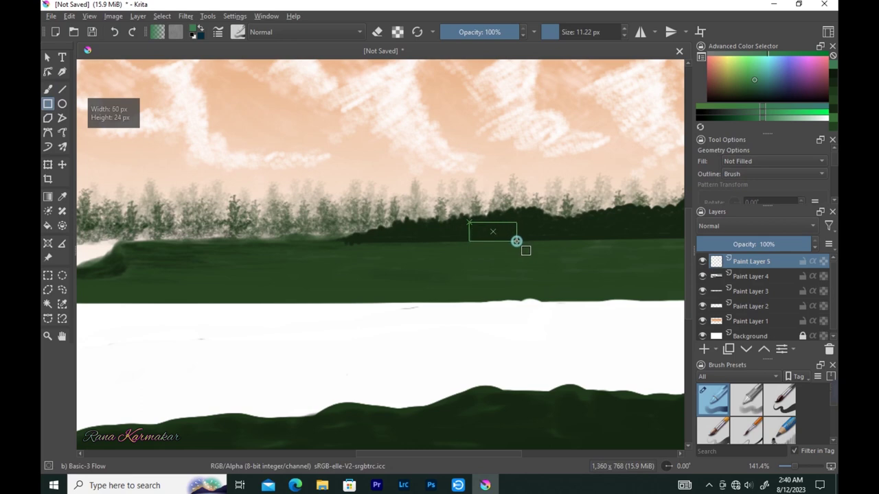
click(62, 90)
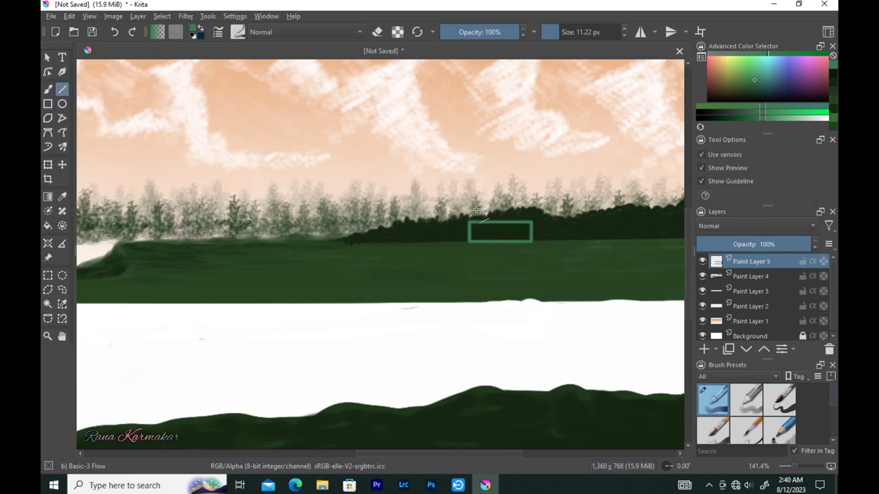
key(r)
mouse_move(469, 205)
mouse_down()
mouse_move(532, 219)
mouse_move(469, 215)
mouse_move(504, 198)
mouse_move(514, 215)
mouse_up()
key(v)
Paint the house roof in a dark muted colour and sample light peach from the sky.
click(47, 90)
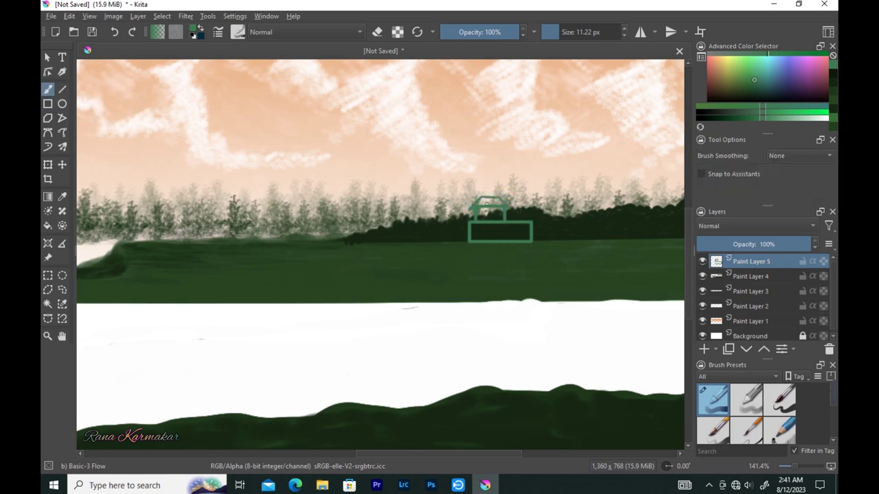
scroll(484, 203, up, 2)
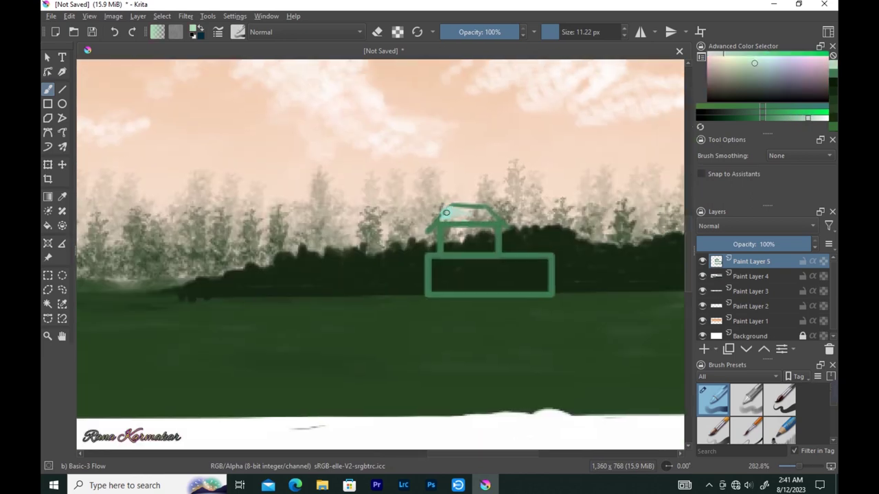
ctrl+click(448, 214)
mouse_move(447, 209)
mouse_down()
mouse_move(487, 216)
mouse_move(462, 212)
mouse_move(432, 227)
mouse_move(478, 227)
mouse_move(478, 208)
mouse_move(480, 216)
mouse_move(444, 227)
mouse_up()
ctrl+click(463, 156)
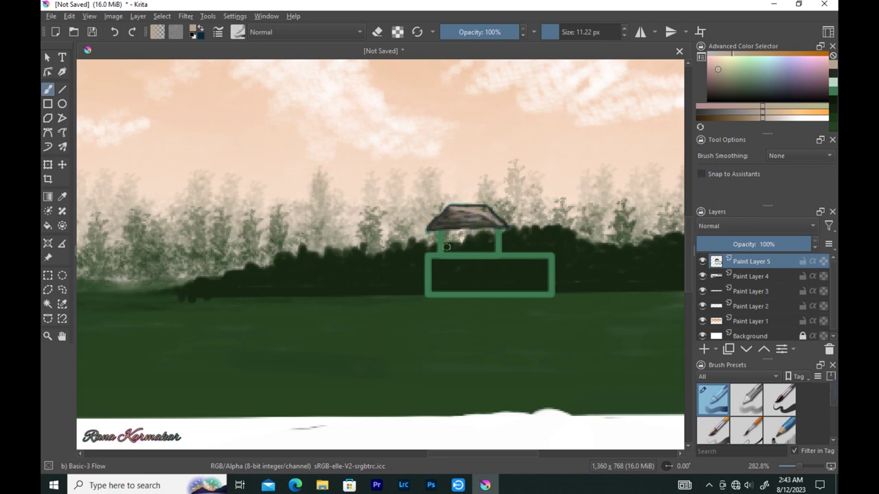
Draw a tall rectangular door inside the house, redoing the first attempt.
click(47, 103)
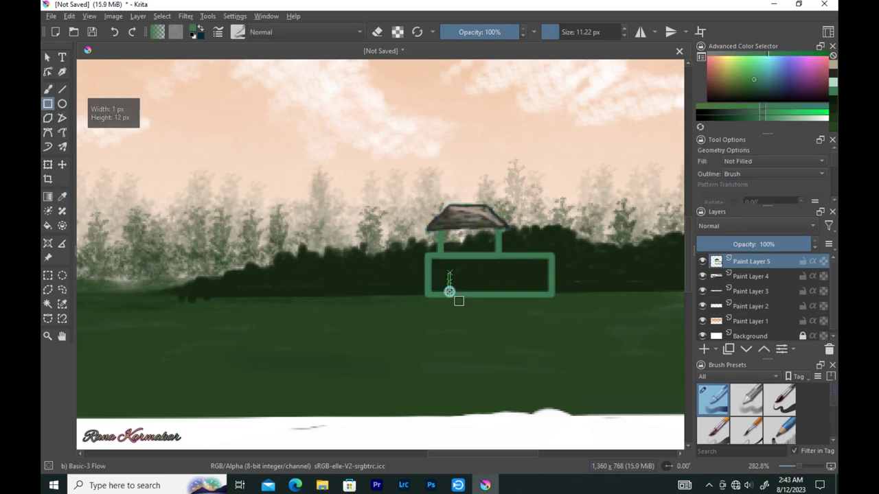
drag(448, 272, 469, 295)
key(ctrl+z)
drag(446, 264, 468, 297)
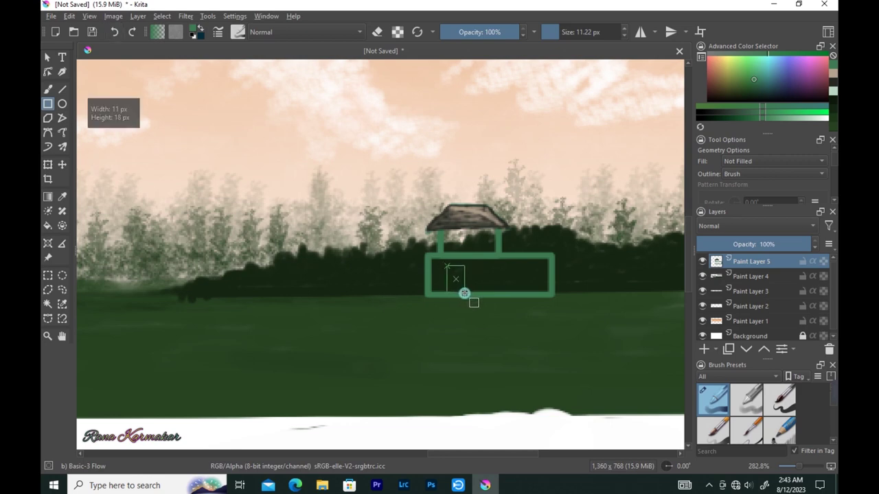
key(b)
ctrl+click(584, 182)
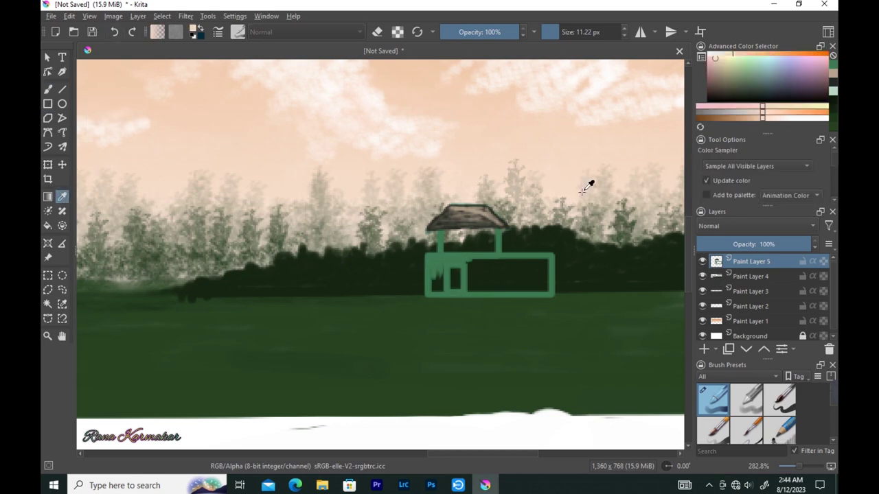
Draw two small dark windows on the house and fill the wall beside them.
drag(437, 259, 437, 258)
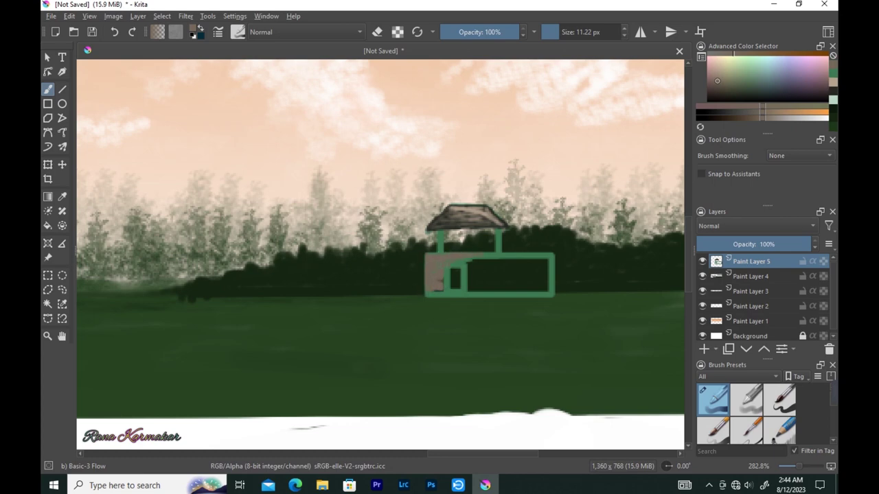
click(48, 104)
mouse_move(476, 263)
mouse_down()
mouse_move(499, 284)
mouse_move(533, 284)
mouse_up()
click(48, 90)
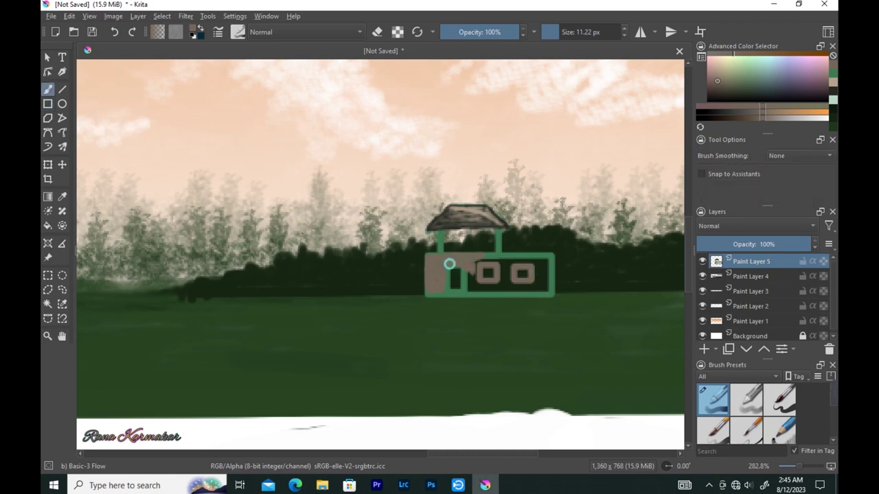
mouse_move(501, 259)
mouse_down()
mouse_move(464, 284)
mouse_move(500, 255)
mouse_move(531, 257)
mouse_move(502, 281)
mouse_move(542, 259)
mouse_move(549, 281)
mouse_move(526, 280)
mouse_up()
Paint the house walls pale grey-white around the door and windows.
ctrl+click(668, 144)
mouse_move(427, 284)
mouse_down()
mouse_move(481, 254)
mouse_move(462, 264)
mouse_up()
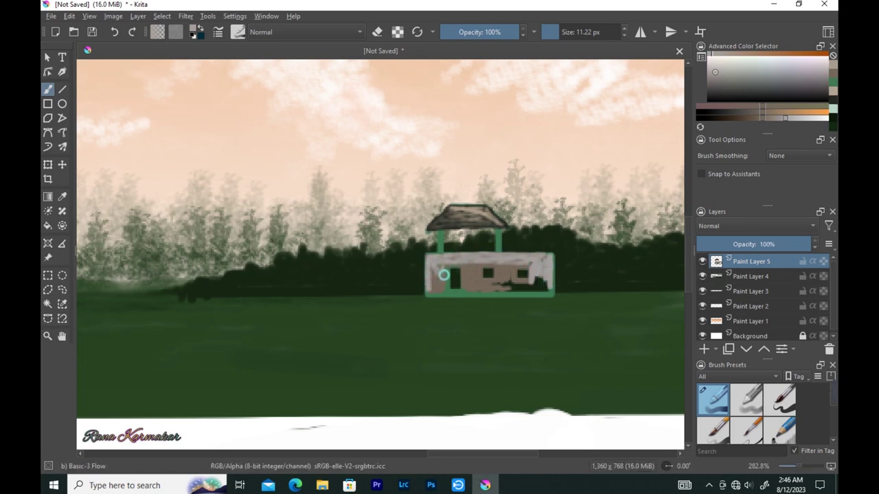
mouse_move(451, 295)
mouse_down()
mouse_move(445, 271)
mouse_move(514, 277)
mouse_move(491, 293)
mouse_move(529, 292)
mouse_move(491, 283)
mouse_move(524, 261)
mouse_up()
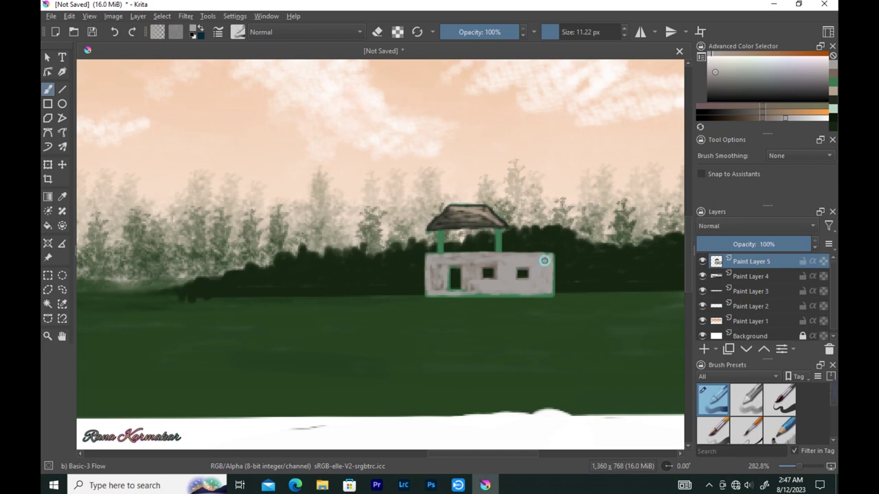
mouse_move(486, 263)
mouse_down()
mouse_move(428, 254)
mouse_move(437, 289)
mouse_up()
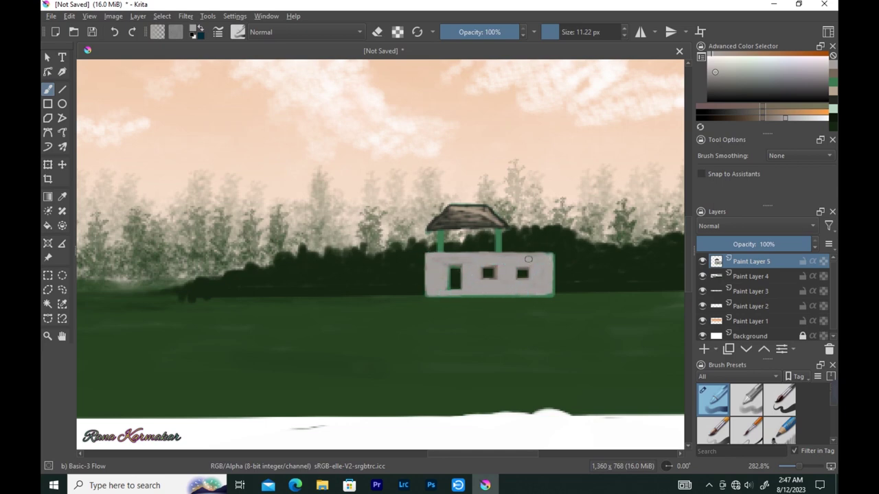
Add a small window under the roof and an orange trim line along the lower block's top.
key(F6)
drag(458, 243, 489, 248)
key(b)
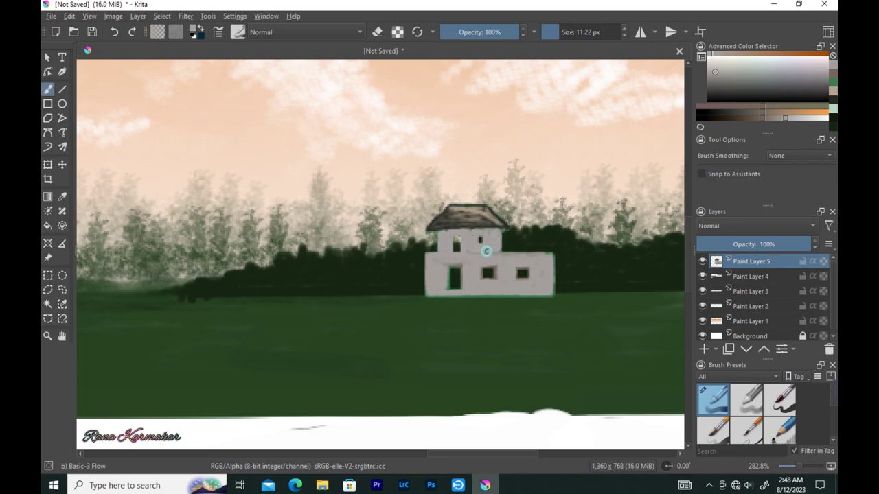
ctrl+click(133, 117)
click(62, 89)
drag(427, 256, 553, 255)
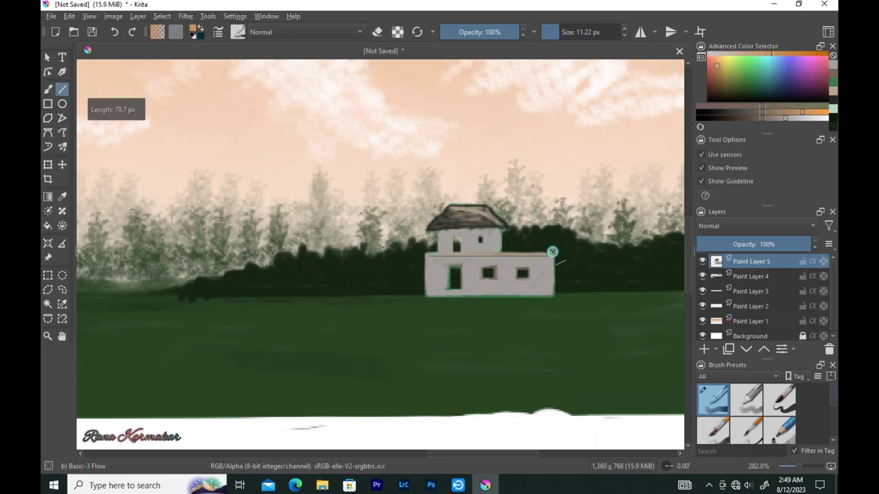
Edge the sides of the house's lower and upper blocks with orange trim lines.
drag(495, 277, 484, 265)
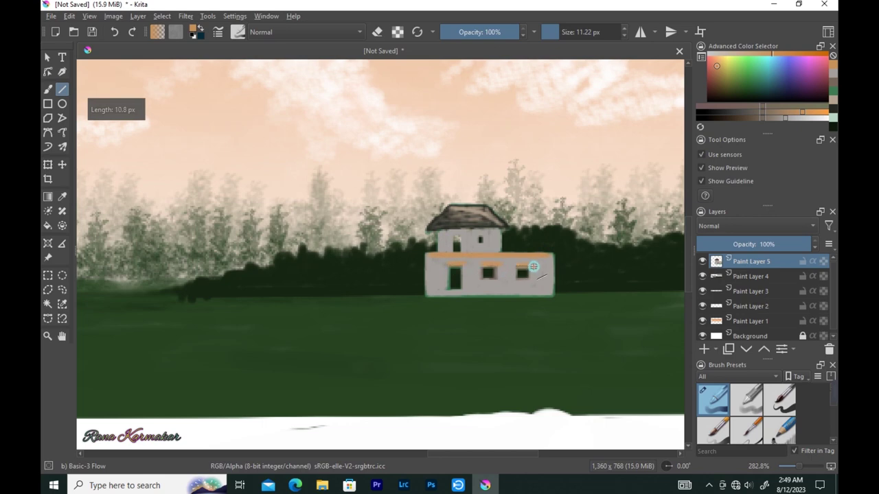
drag(428, 255, 428, 295)
drag(553, 255, 553, 296)
mouse_move(439, 231)
mouse_down()
mouse_move(502, 231)
mouse_move(437, 256)
mouse_up()
drag(500, 231, 501, 255)
In a pale sky colour, draw a base line and porch lines off the house's right side.
ctrl+click(663, 151)
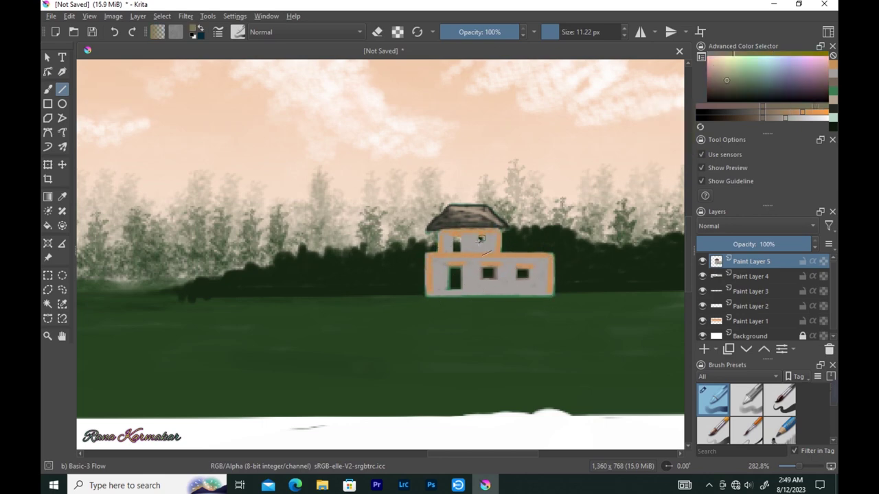
drag(426, 295, 554, 295)
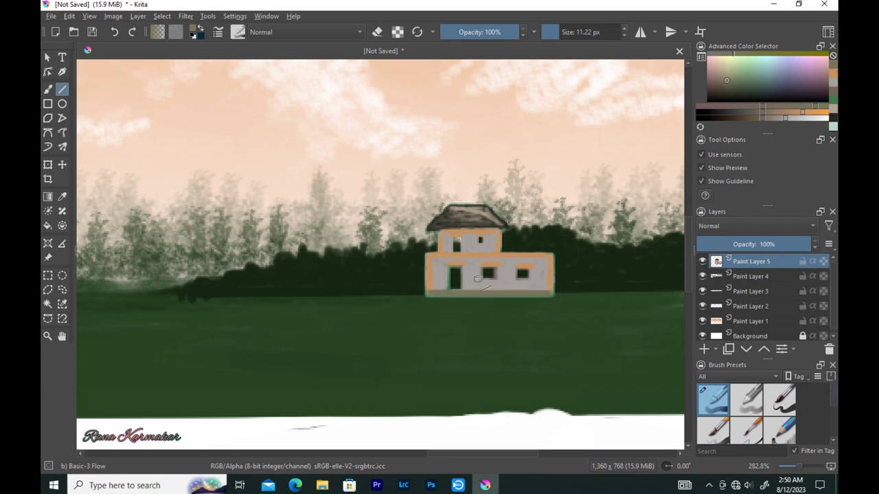
drag(549, 296, 587, 295)
drag(554, 266, 581, 272)
drag(508, 227, 528, 252)
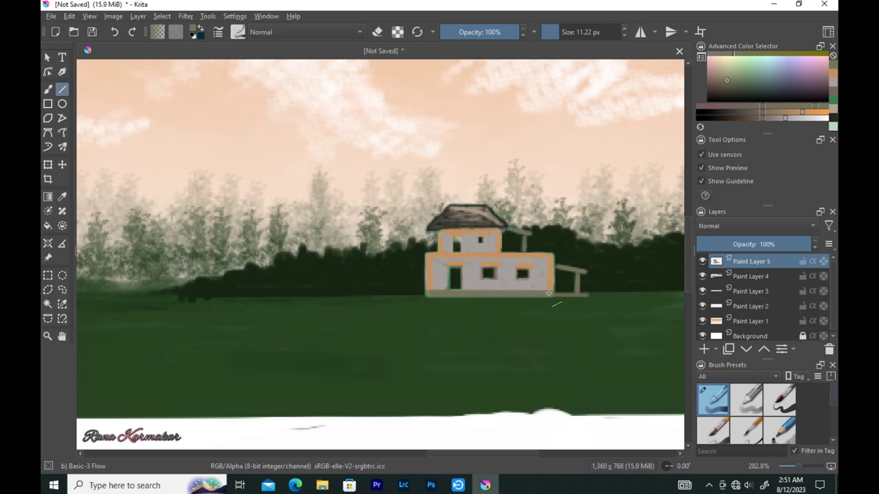
scroll(475, 336, down, 5)
scroll(467, 330, down, 2)
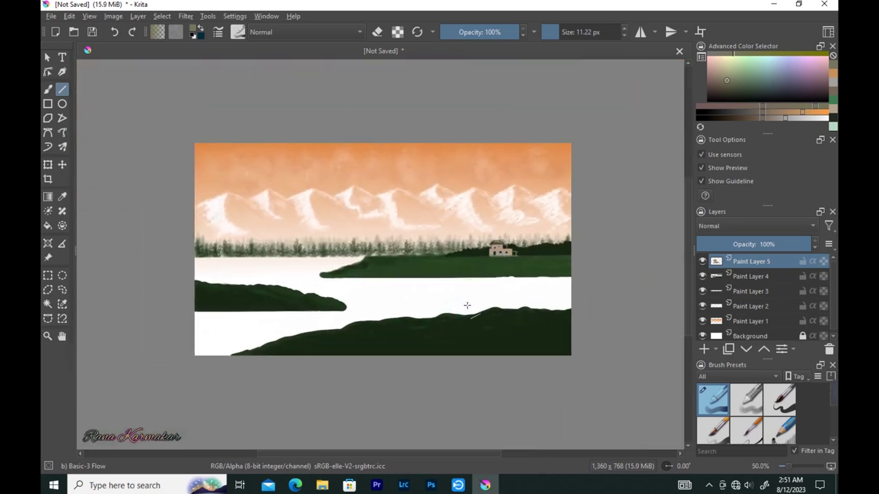
scroll(455, 320, up, 1)
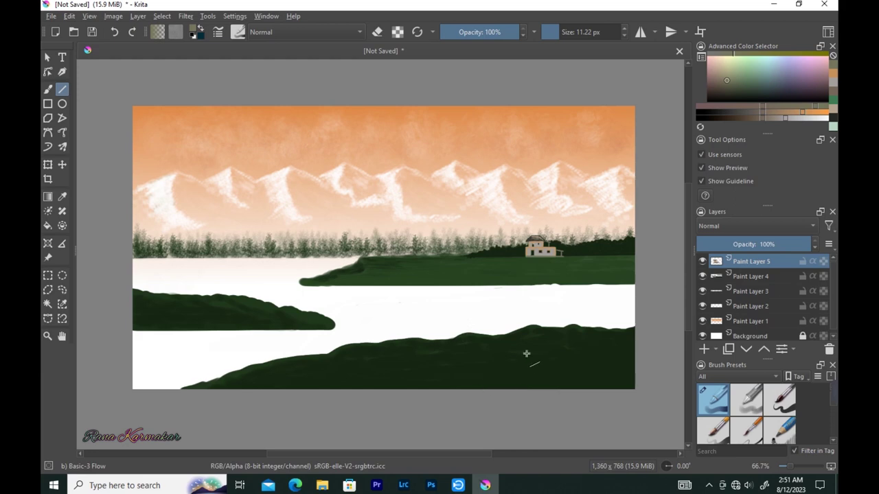
scroll(526, 354, up, 1)
scroll(522, 401, up, 1)
scroll(521, 402, up, 1)
scroll(522, 398, up, 1)
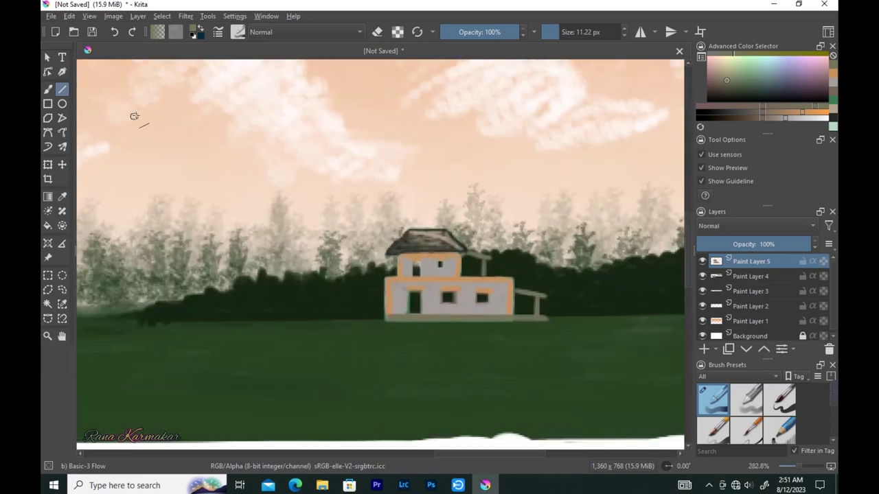
Select the square_rough_lightgrey predefined brush tip and test it with a stroke.
click(237, 32)
click(314, 116)
scroll(344, 240, down, 3)
click(360, 301)
drag(645, 206, 702, 197)
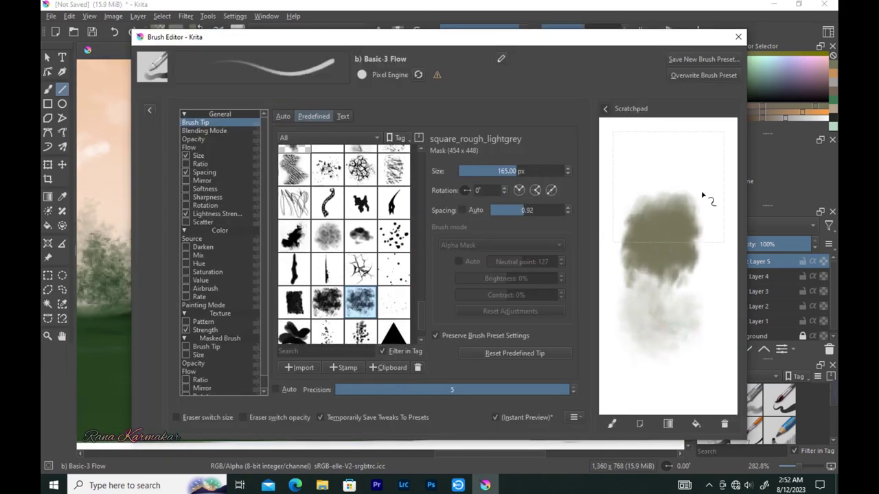
key(Escape)
drag(439, 304, 430, 294)
key(b)
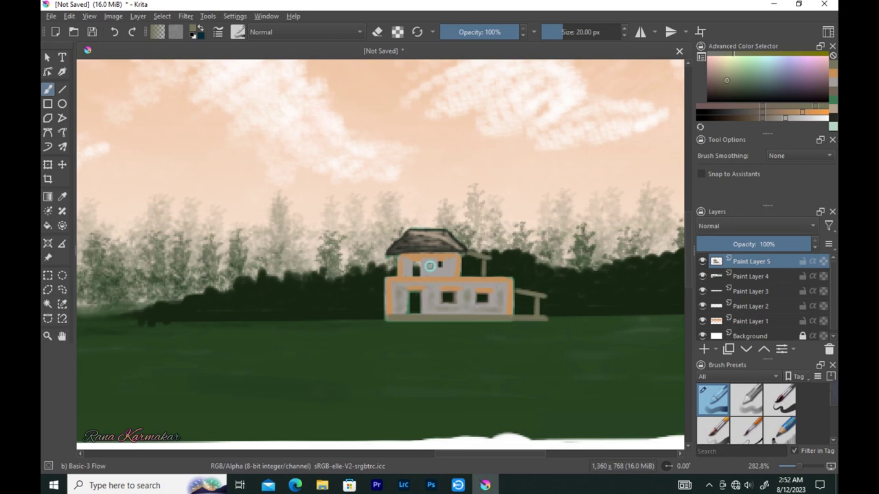
Switch to a different brush tip, enlarge it to 73 px and pick green.
click(217, 32)
click(394, 243)
mouse_move(685, 302)
mouse_down()
mouse_move(707, 320)
mouse_move(638, 371)
mouse_up()
drag(632, 180, 682, 154)
key(Escape)
mouse_move(406, 330)
mouse_down()
mouse_move(376, 321)
mouse_move(510, 325)
mouse_up()
click(747, 84)
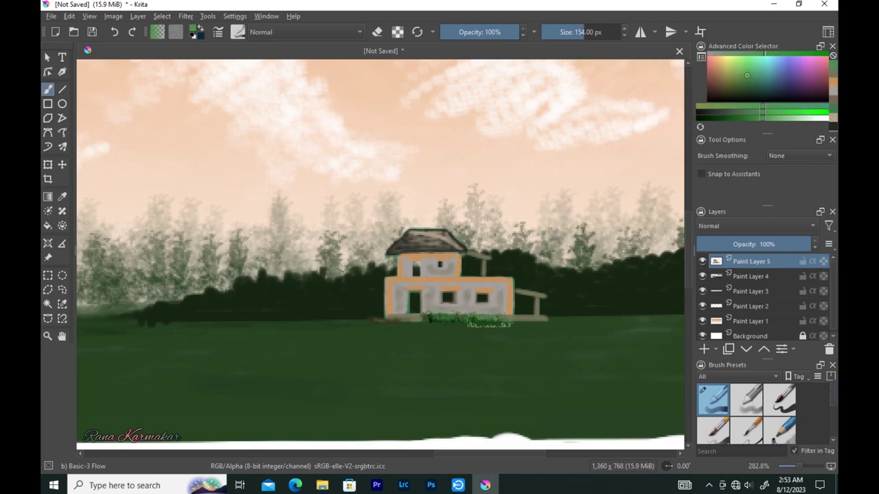
Paint textured green grass strokes below, left and right of the house.
drag(350, 319, 371, 319)
mouse_move(446, 326)
mouse_down()
mouse_move(442, 334)
mouse_move(514, 327)
mouse_up()
mouse_move(343, 323)
mouse_down()
mouse_move(235, 338)
mouse_move(287, 323)
mouse_move(314, 346)
mouse_move(250, 342)
mouse_up()
mouse_move(481, 315)
mouse_down()
mouse_move(447, 324)
mouse_move(547, 327)
mouse_move(506, 343)
mouse_move(530, 352)
mouse_up()
key(minus)
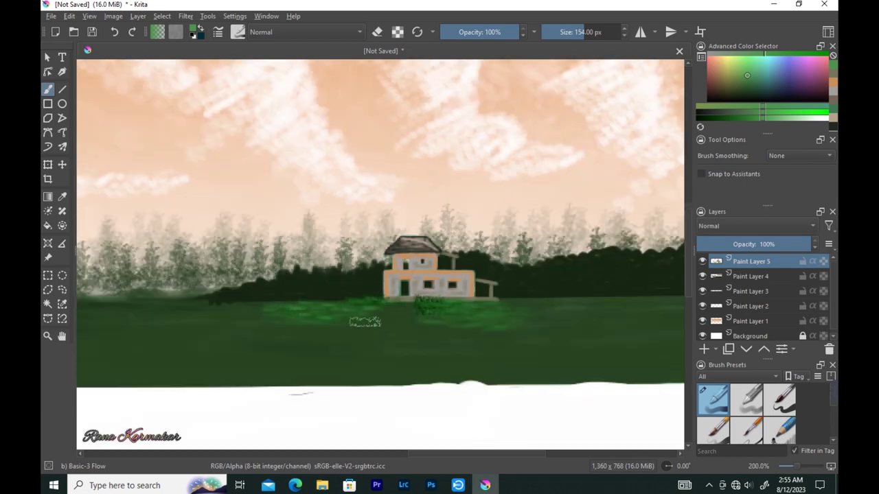
mouse_move(338, 328)
mouse_down()
mouse_move(225, 304)
mouse_move(249, 309)
mouse_move(157, 315)
mouse_move(275, 320)
mouse_move(353, 310)
mouse_move(283, 331)
mouse_move(440, 318)
mouse_move(324, 343)
mouse_move(412, 347)
mouse_move(338, 351)
mouse_move(230, 323)
mouse_move(290, 355)
mouse_move(204, 328)
mouse_move(200, 312)
mouse_move(198, 337)
mouse_move(242, 359)
mouse_move(485, 359)
mouse_move(320, 335)
mouse_move(358, 317)
mouse_up()
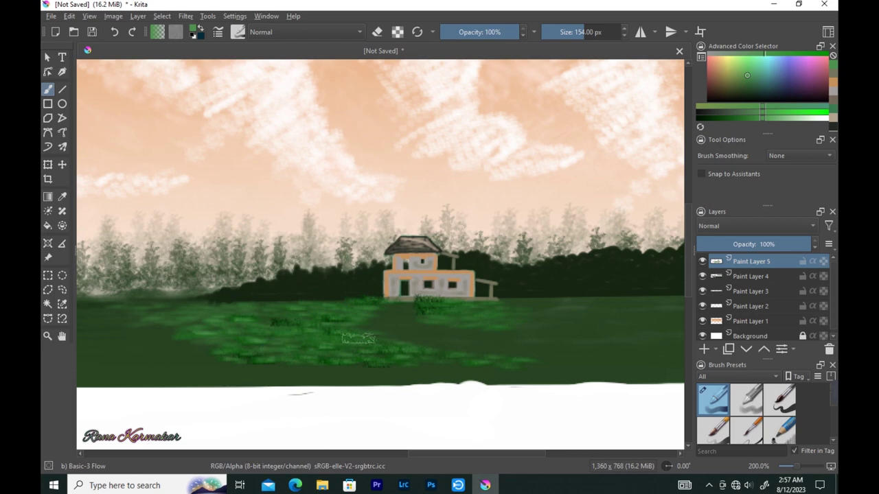
key(e)
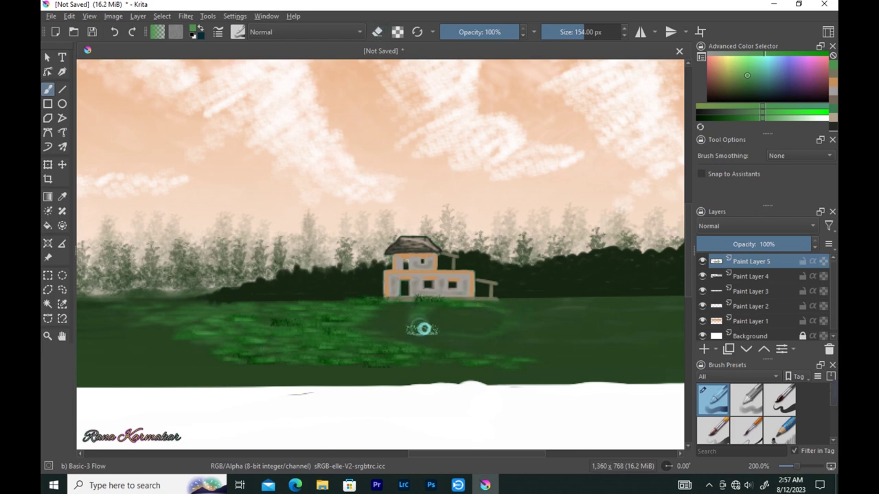
drag(435, 315, 431, 313)
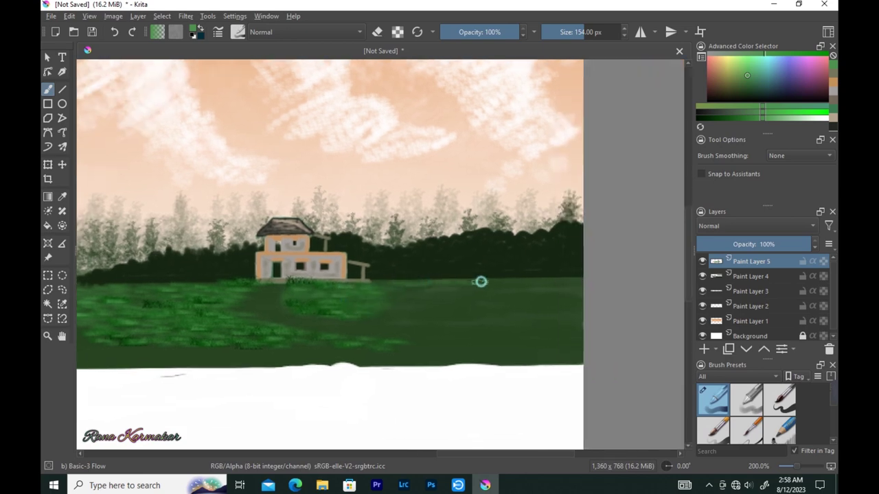
Add lighter grass across the lower meadow, then select Paint Layer 4 and a new green.
drag(480, 316, 524, 350)
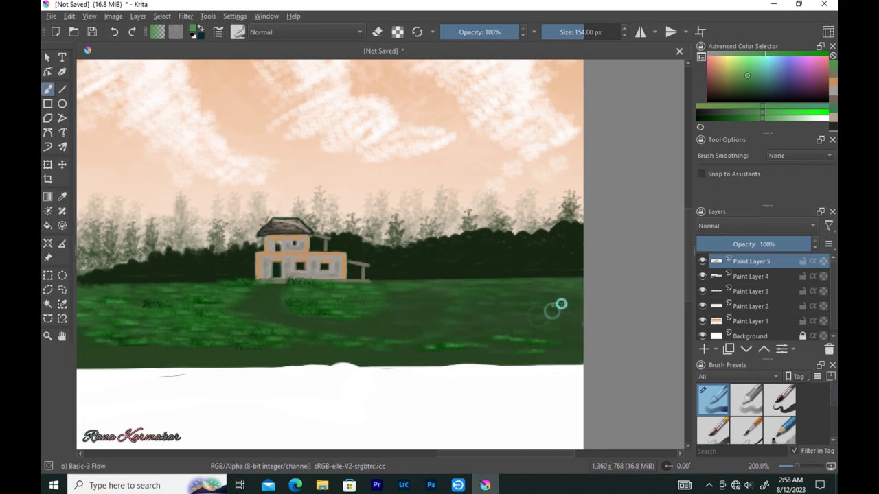
click(752, 271)
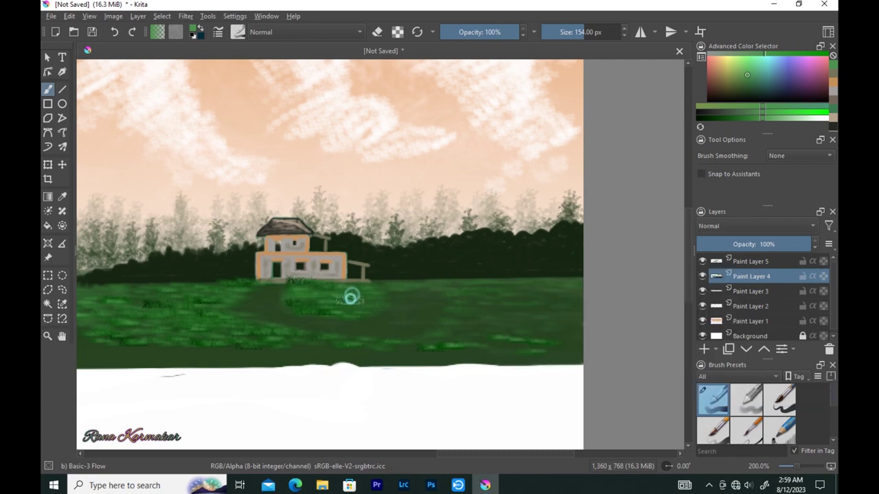
ctrl+click(316, 308)
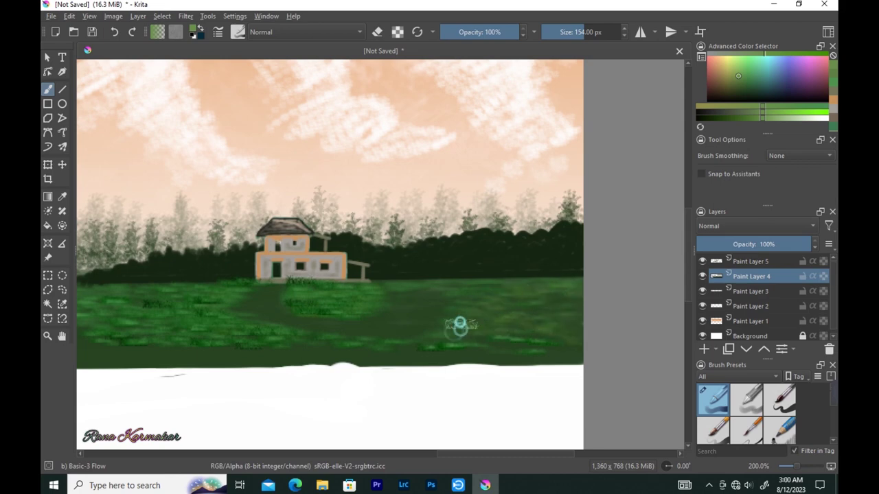
scroll(450, 336, down, 3)
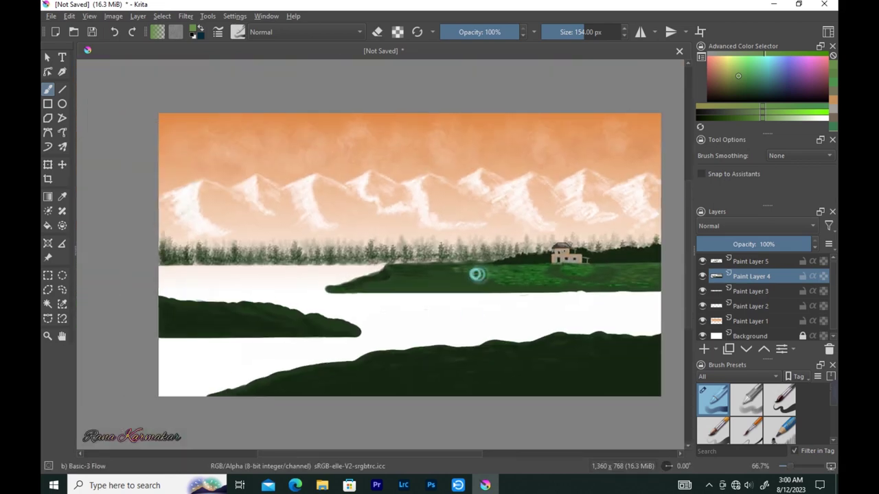
ctrl+click(470, 273)
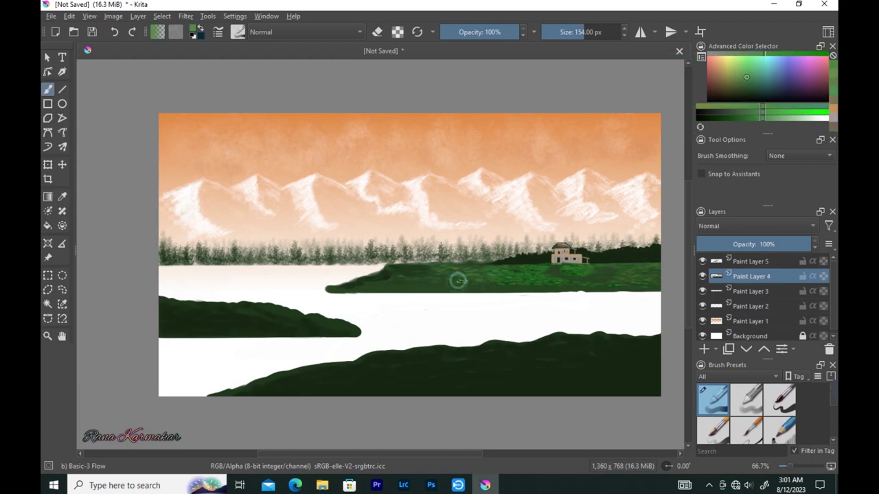
Show the Lightness Strength settings for the Basic-3 Flow brush in the Brush Editor.
drag(459, 280, 423, 298)
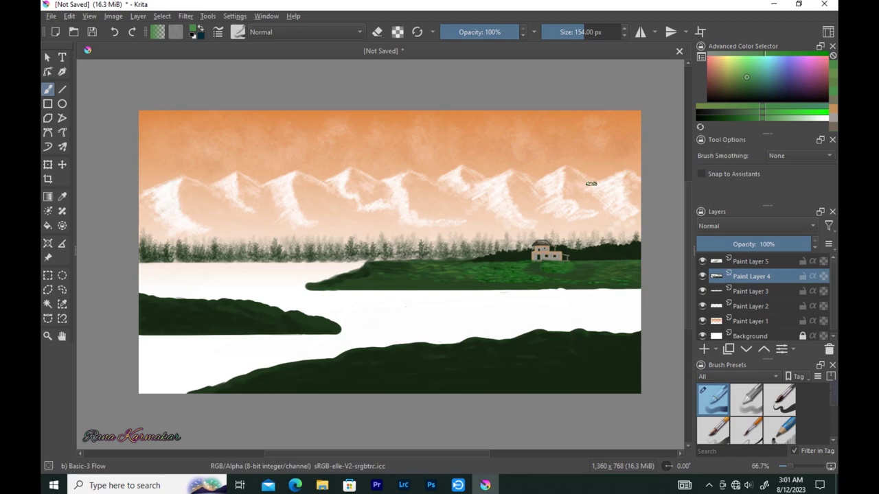
scroll(591, 183, up, 2)
scroll(590, 183, up, 1)
click(238, 31)
click(190, 214)
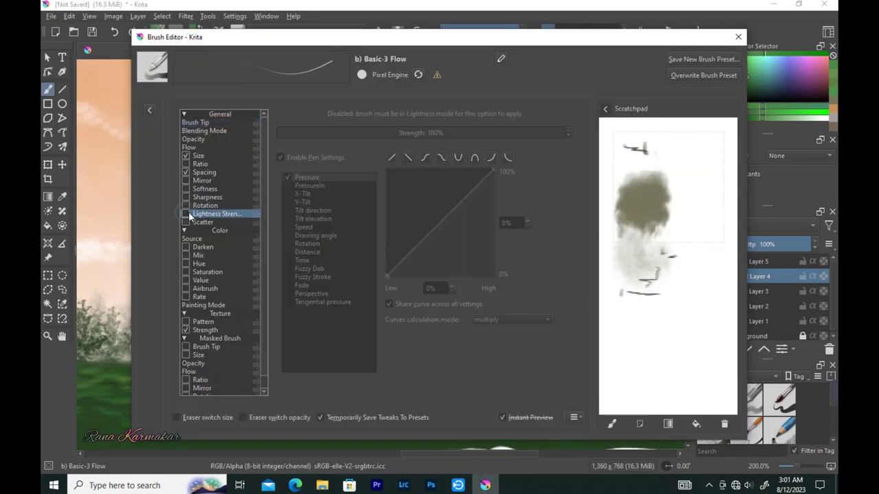
Draw a tall straight flagpole beside the house on Paint Layer 5.
key(Escape)
key(v)
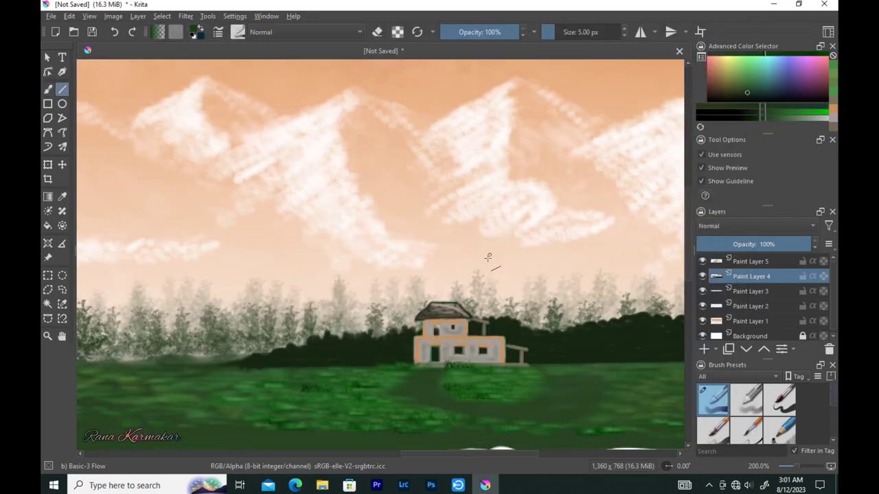
drag(484, 275, 484, 320)
key(Page_Up)
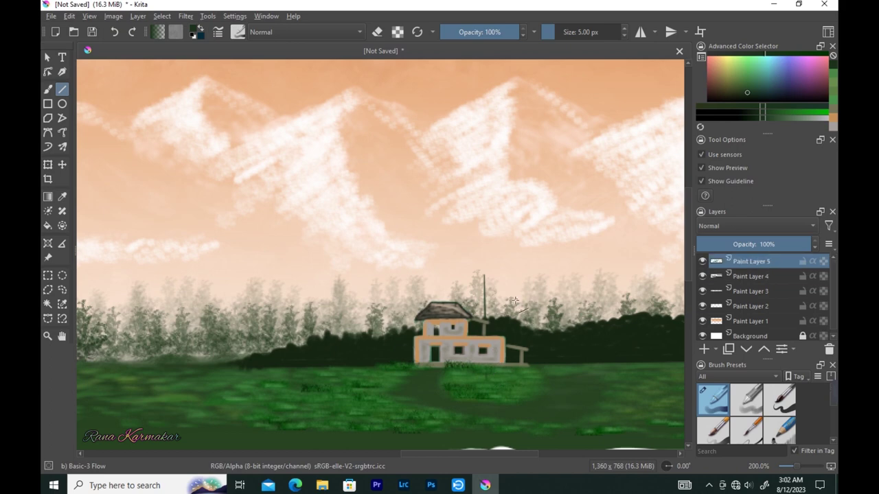
key(ctrl+z)
drag(484, 275, 486, 377)
key(ctrl+z)
drag(488, 240, 487, 378)
Paint the flag's bottom stripe green with a 6 px brush.
key(b)
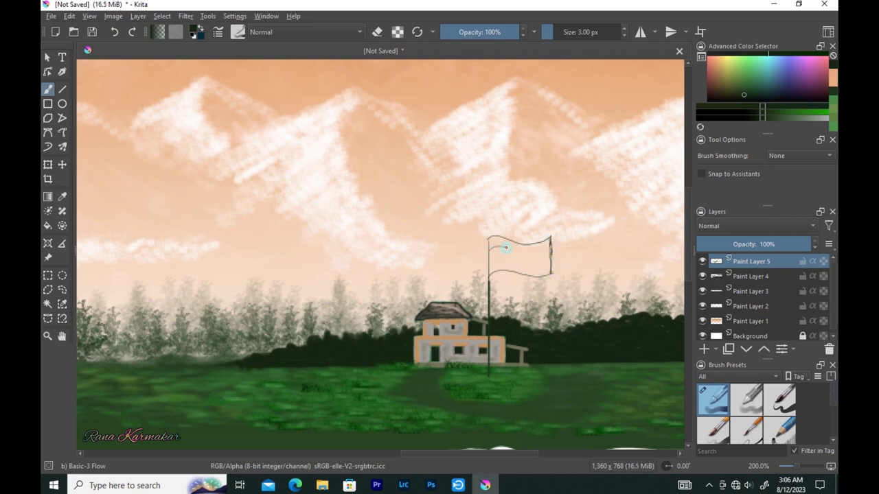
click(790, 116)
key(bracketright)
key(bracketright)
key(bracketright)
drag(491, 265, 506, 263)
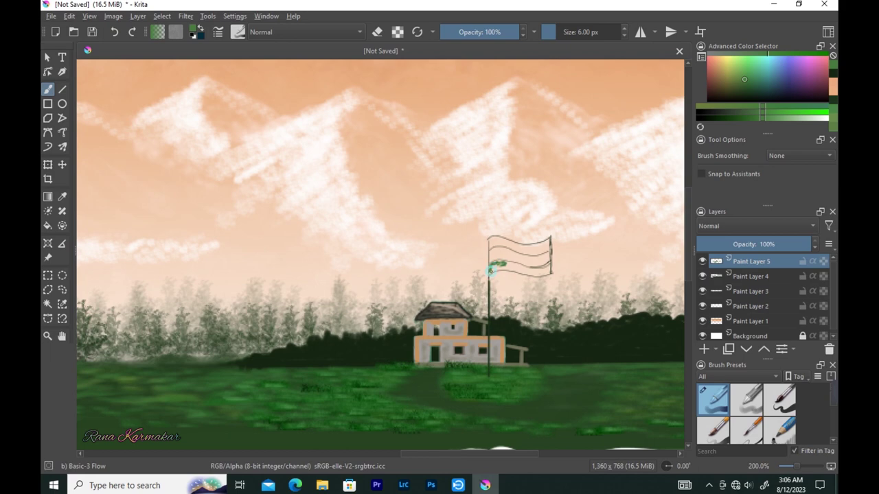
scroll(459, 295, up, 2)
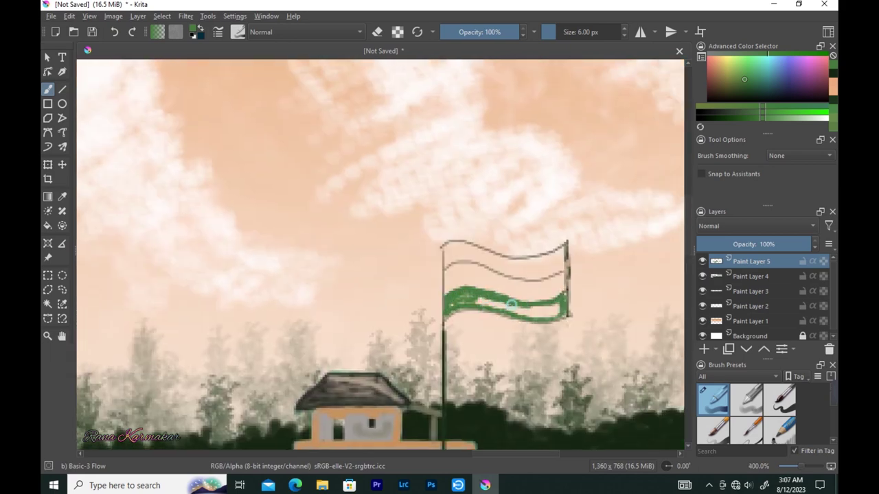
mouse_move(522, 316)
mouse_down()
mouse_move(567, 310)
mouse_move(537, 313)
mouse_up()
Paint the flag's top stripe saffron and its middle stripe white.
click(713, 62)
mouse_move(446, 249)
mouse_down()
mouse_move(456, 263)
mouse_move(533, 260)
mouse_up()
drag(449, 242, 515, 276)
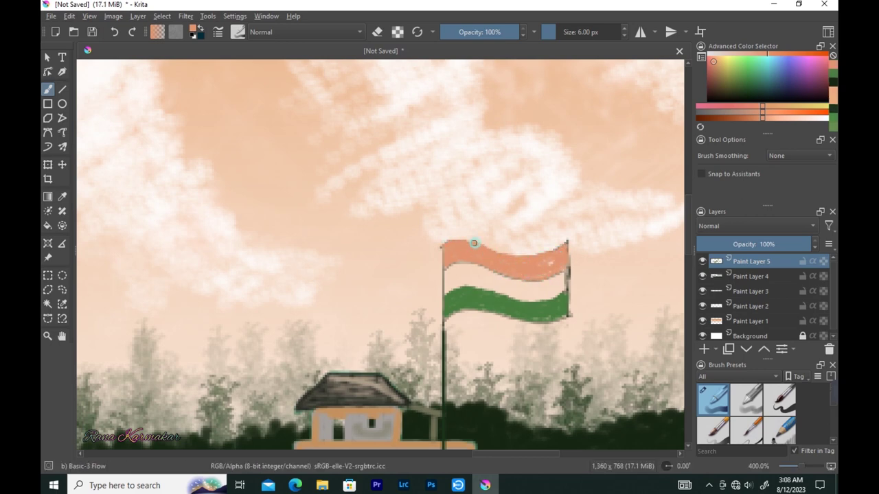
key(x)
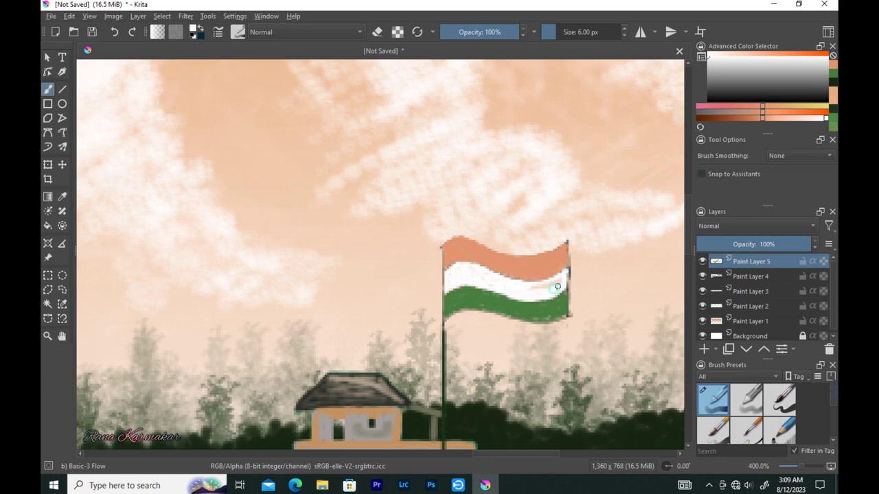
drag(516, 294, 543, 289)
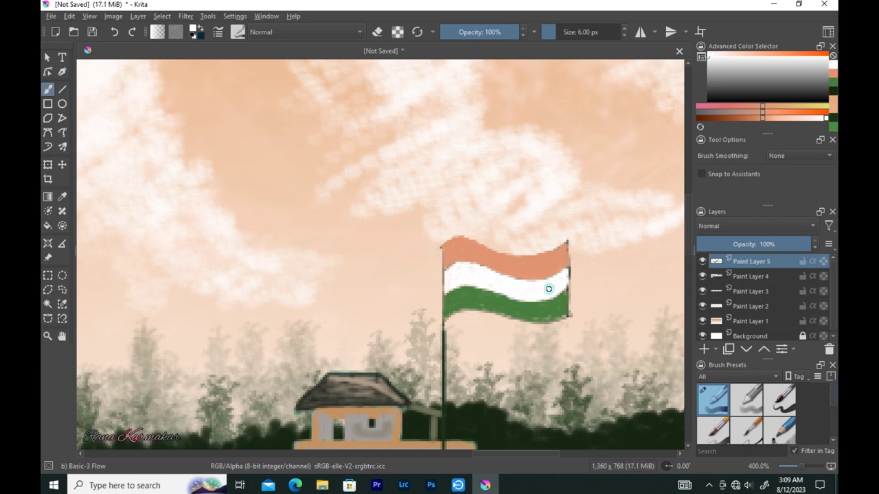
Draw a small black wheel with spokes at the centre of the flag.
key(d)
click(61, 104)
drag(495, 273, 513, 296)
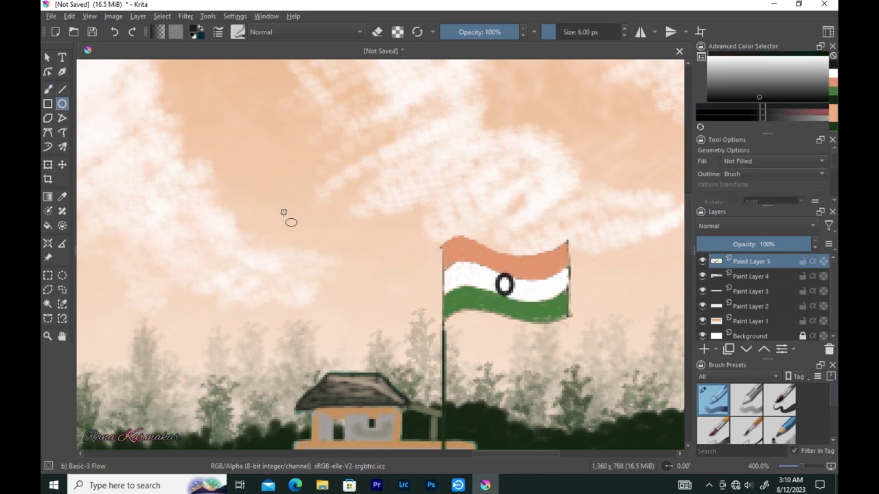
key(v)
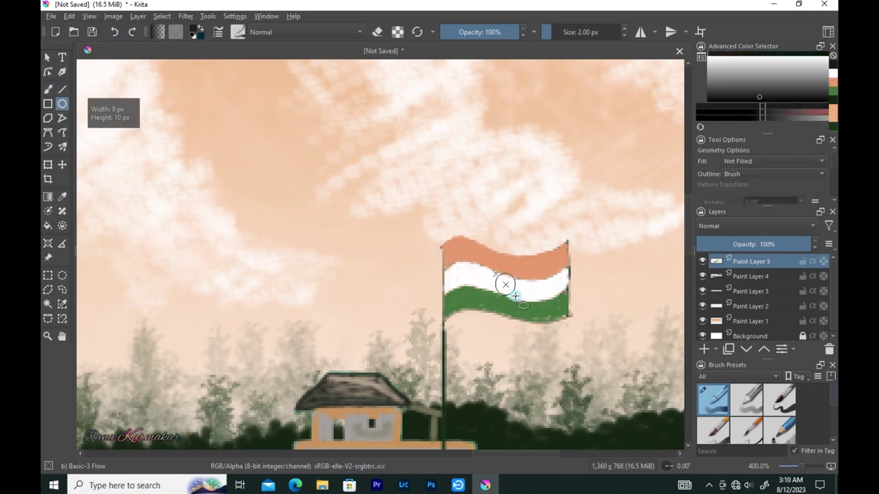
drag(523, 302, 510, 289)
key(b)
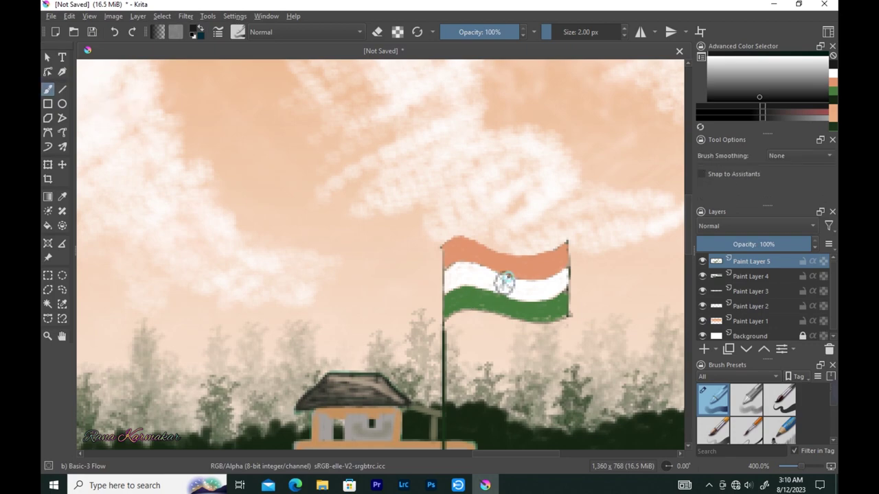
scroll(504, 284, down, 5)
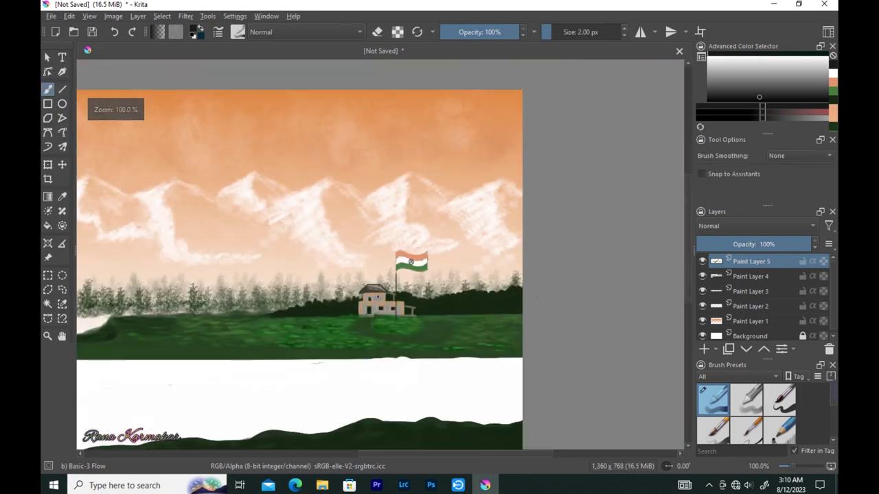
On Paint Layer 4, choose and test a brush tip for grass.
scroll(504, 284, down, 2)
scroll(481, 269, down, 1)
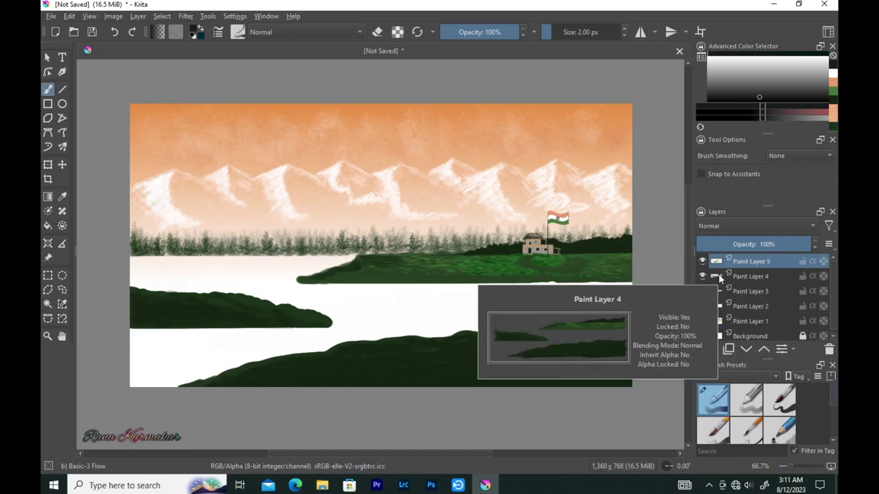
click(749, 276)
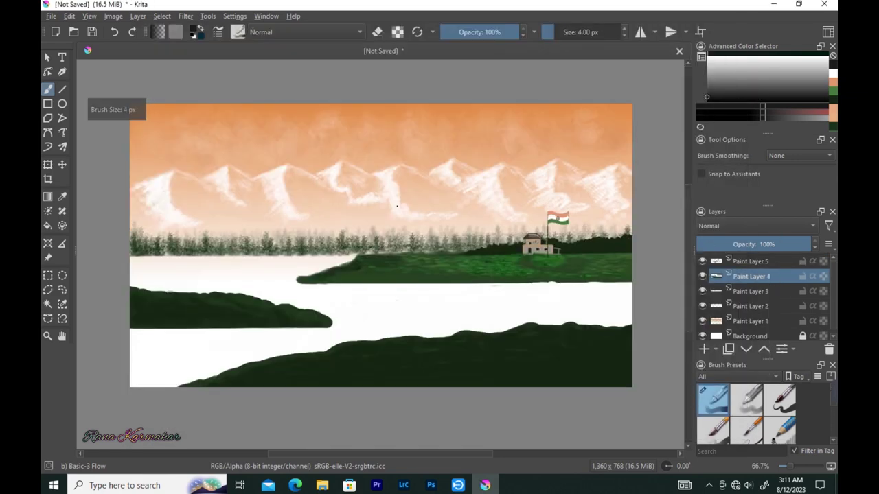
key(F5)
click(218, 124)
drag(630, 248, 677, 291)
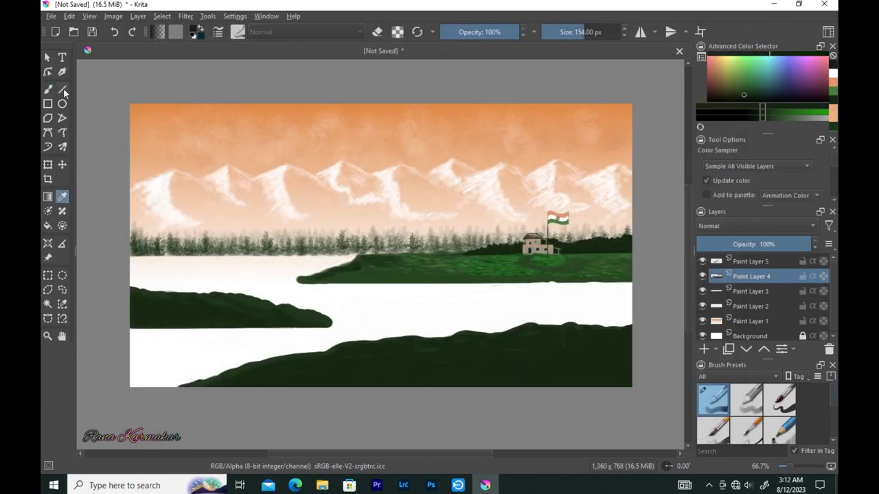
key(b)
Paint dark green and yellow-green grass texture over the lower riverbank.
click(746, 91)
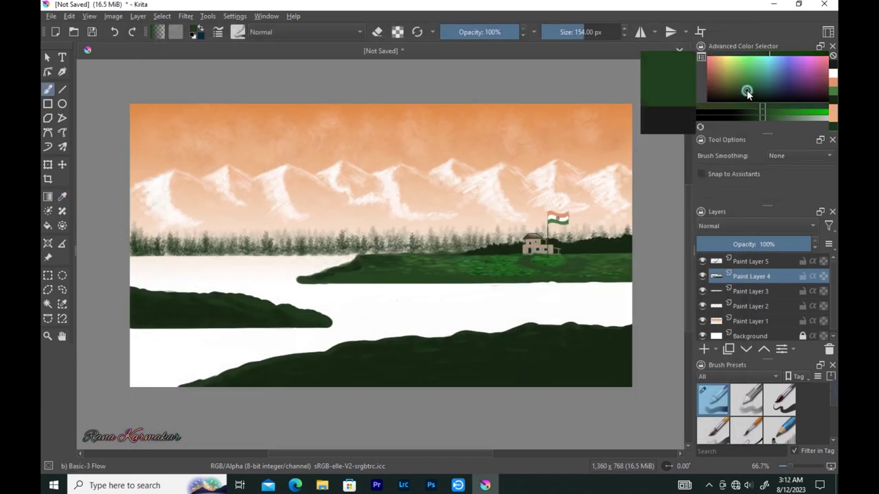
mouse_move(598, 331)
mouse_down()
mouse_move(539, 334)
mouse_move(614, 330)
mouse_move(580, 364)
mouse_move(482, 344)
mouse_move(494, 340)
mouse_move(270, 359)
mouse_move(392, 363)
mouse_up()
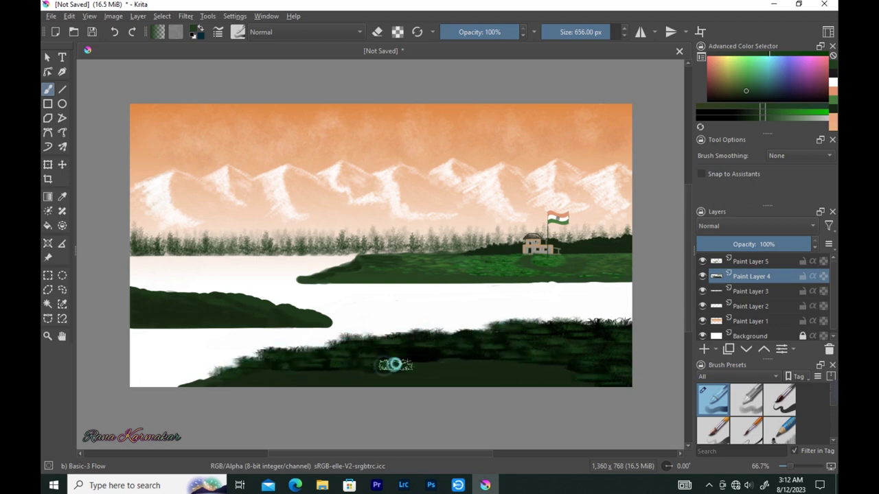
click(733, 84)
mouse_move(577, 354)
mouse_down()
mouse_move(620, 357)
mouse_move(412, 355)
mouse_move(422, 365)
mouse_move(542, 363)
mouse_move(542, 380)
mouse_up()
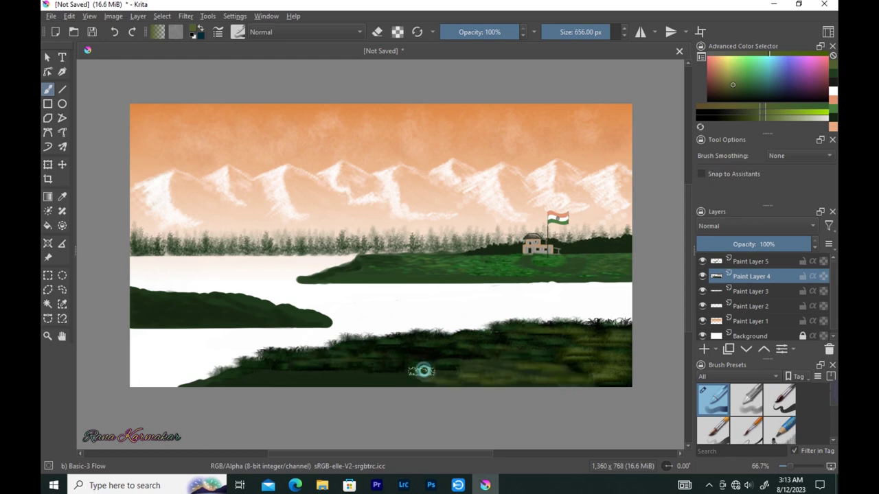
ctrl+click(302, 368)
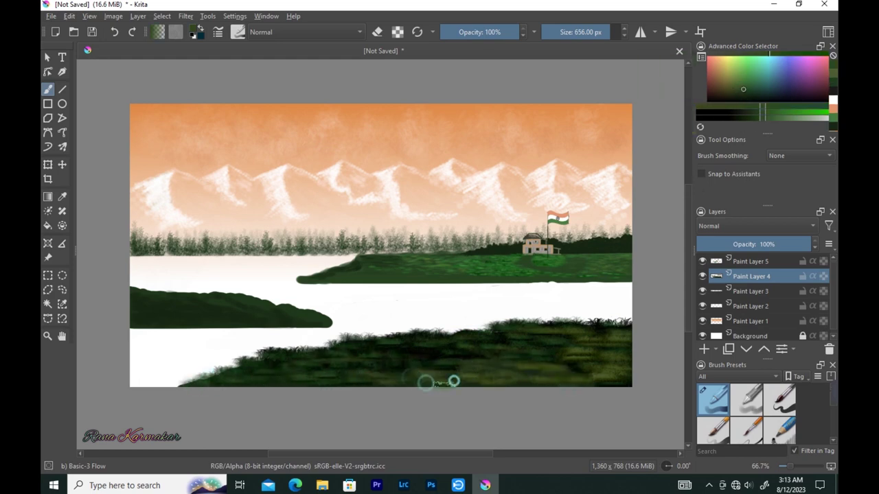
ctrl+click(611, 341)
mouse_move(471, 371)
mouse_down()
mouse_move(295, 354)
mouse_move(439, 370)
mouse_move(410, 343)
mouse_up()
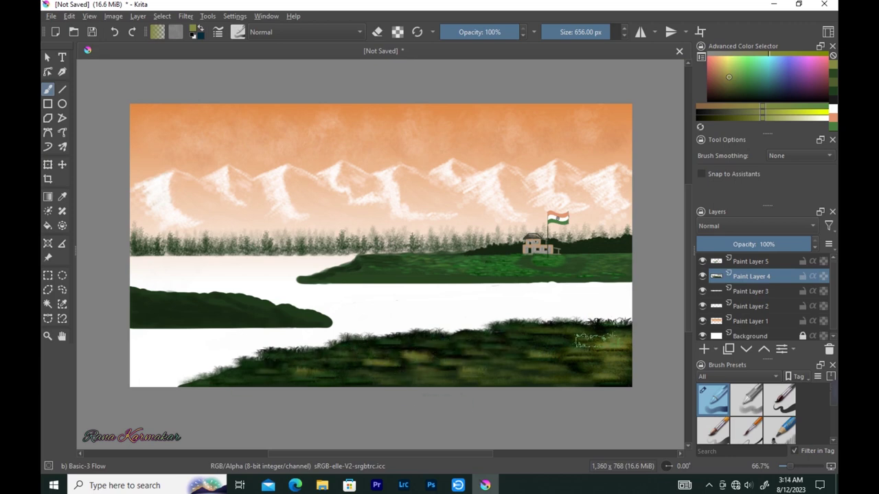
ctrl+click(594, 360)
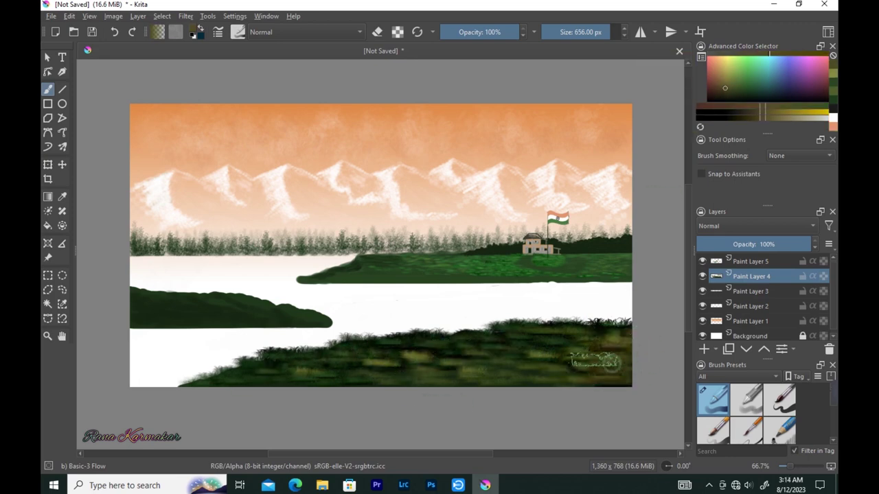
ctrl+click(274, 315)
With a half-size grass-shaped tip, paint dark grass clumps along the bank's bottom edge.
key(F5)
click(370, 296)
key(F5)
key([)
key([)
key([)
ctrl+click(550, 364)
drag(622, 374, 287, 383)
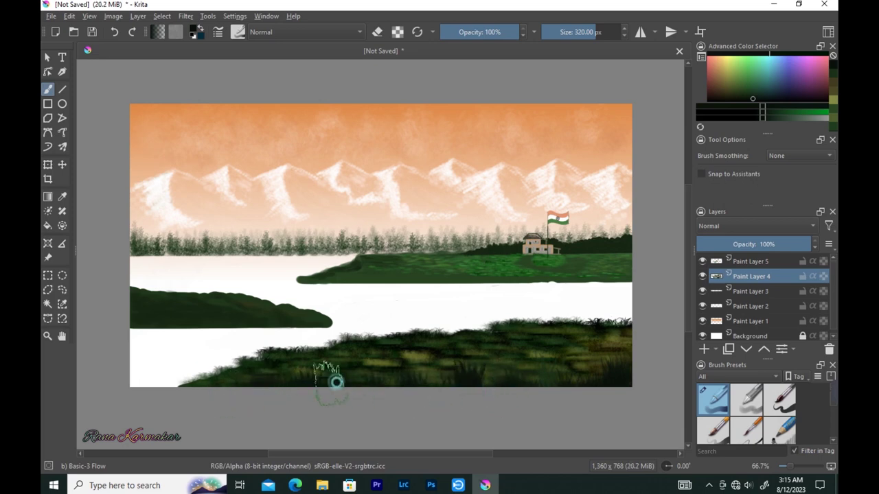
ctrl+click(588, 373)
ctrl+click(623, 371)
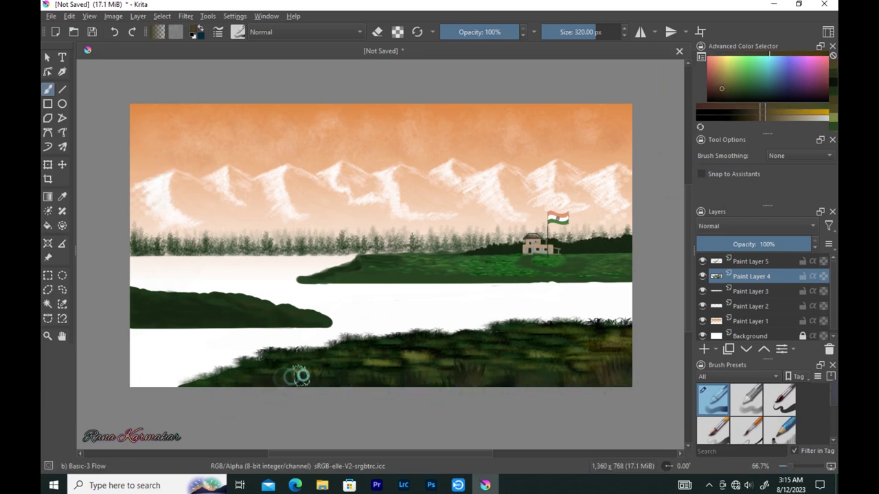
click(238, 32)
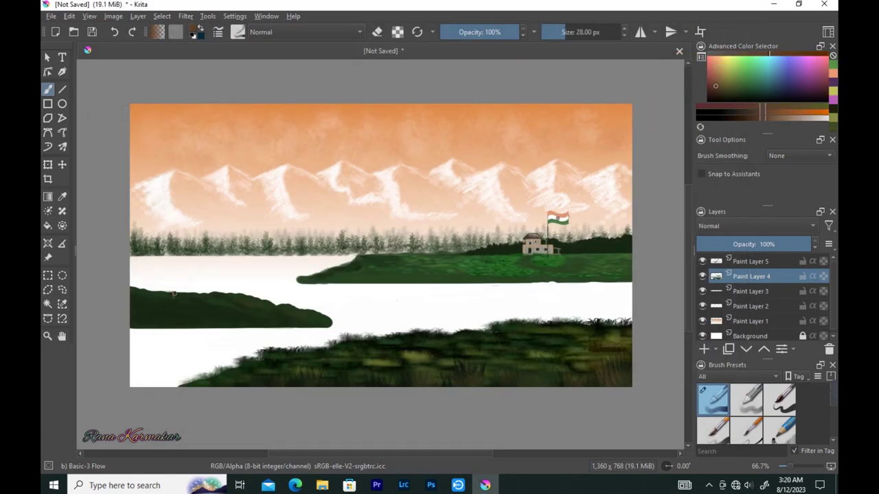
Paint a thin brown trunk on the left bank and select a foliage brush tip.
drag(172, 296, 171, 262)
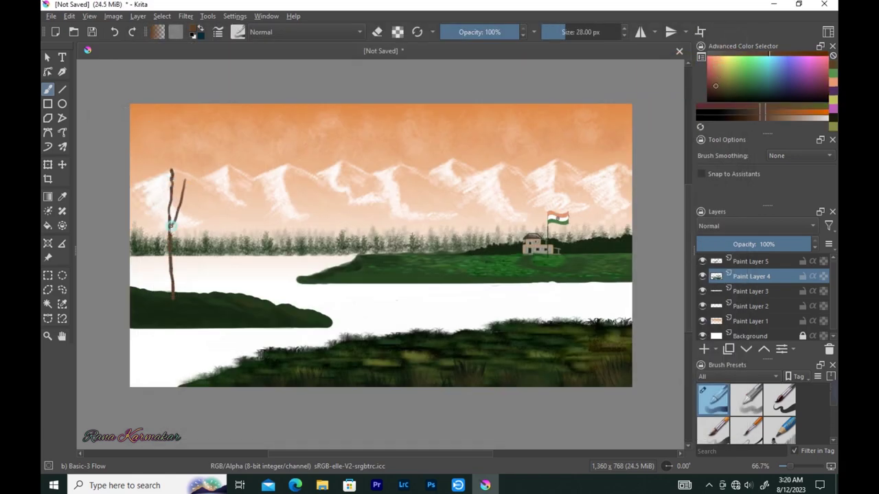
click(238, 32)
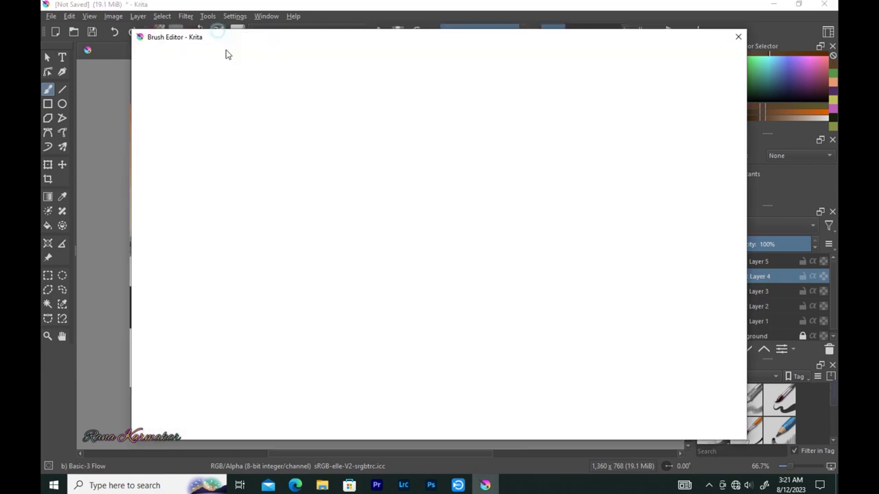
scroll(421, 196, down, 3)
scroll(412, 260, down, 3)
click(294, 298)
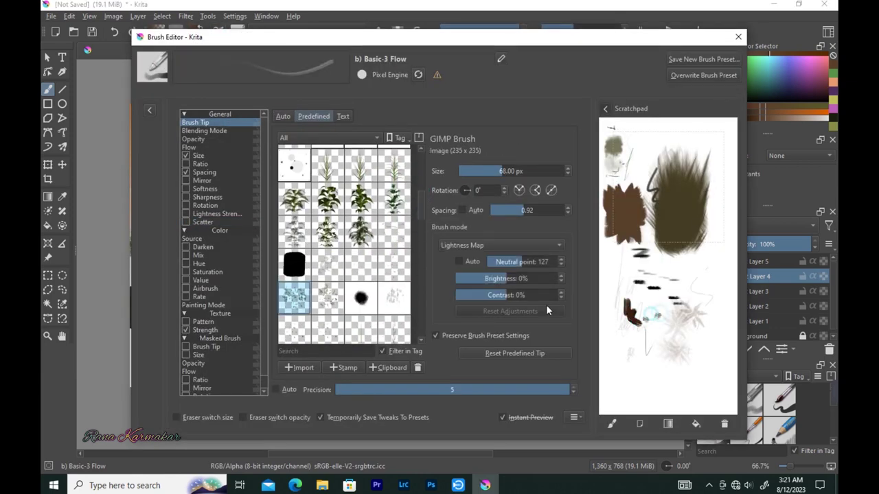
click(202, 222)
click(738, 37)
Dab green and yellow-green leaves to build up the tree's crown.
click(169, 168)
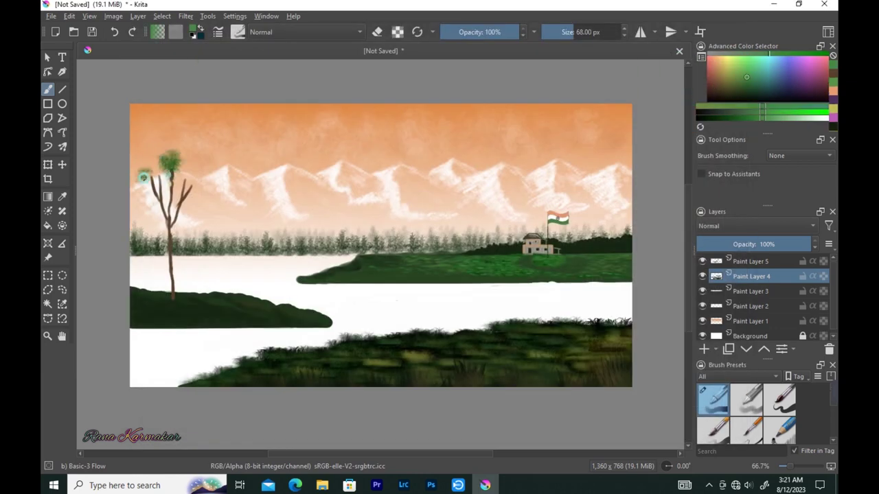
drag(147, 167, 153, 175)
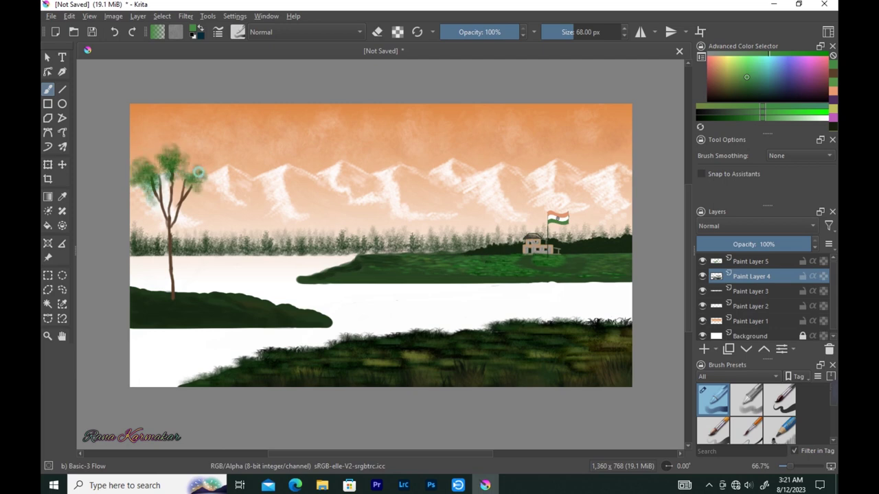
drag(170, 154, 141, 173)
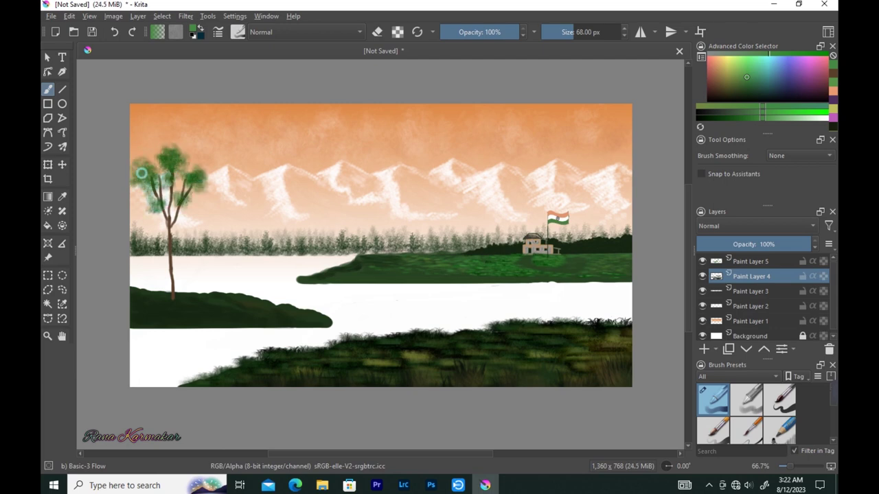
click(728, 77)
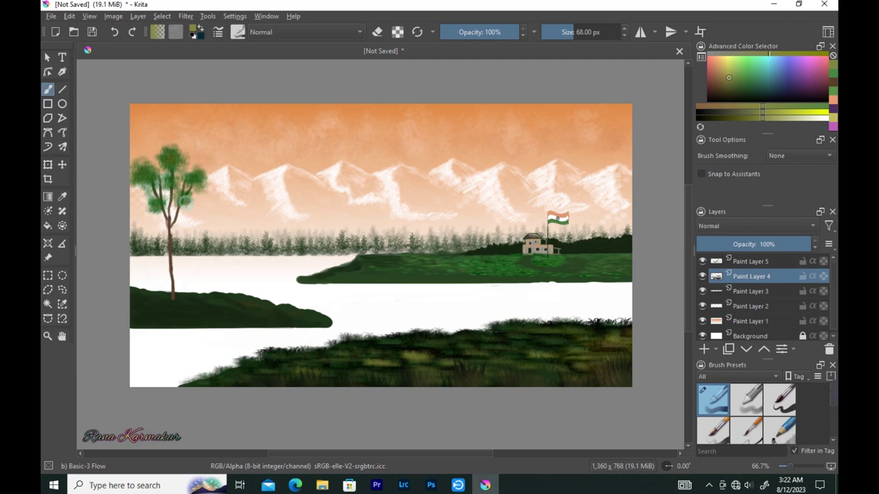
click(744, 63)
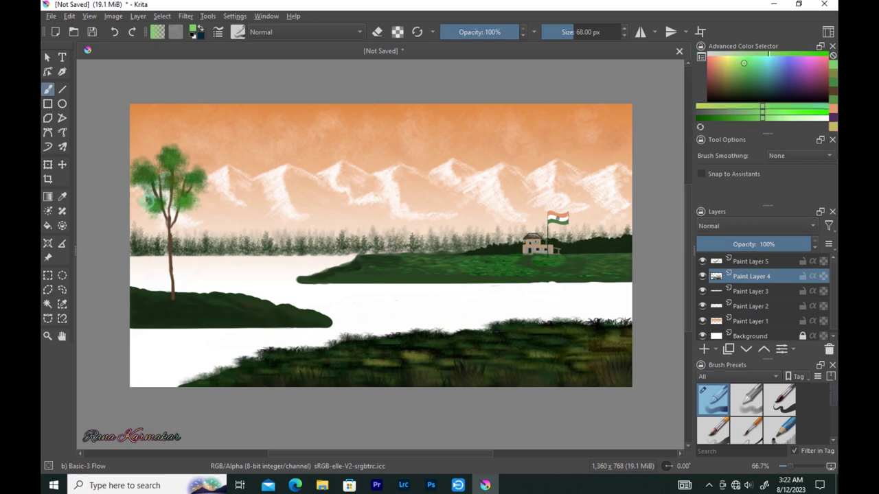
mouse_move(164, 183)
mouse_down()
mouse_move(172, 146)
mouse_move(148, 166)
mouse_up()
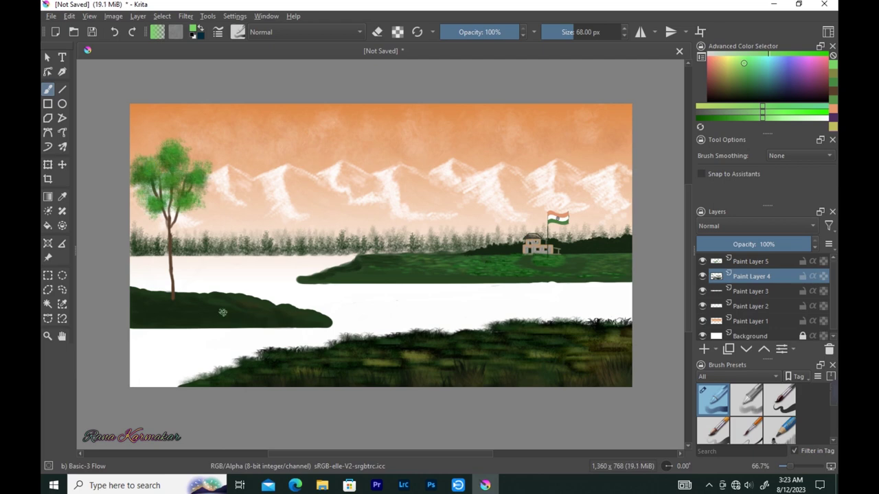
click(226, 33)
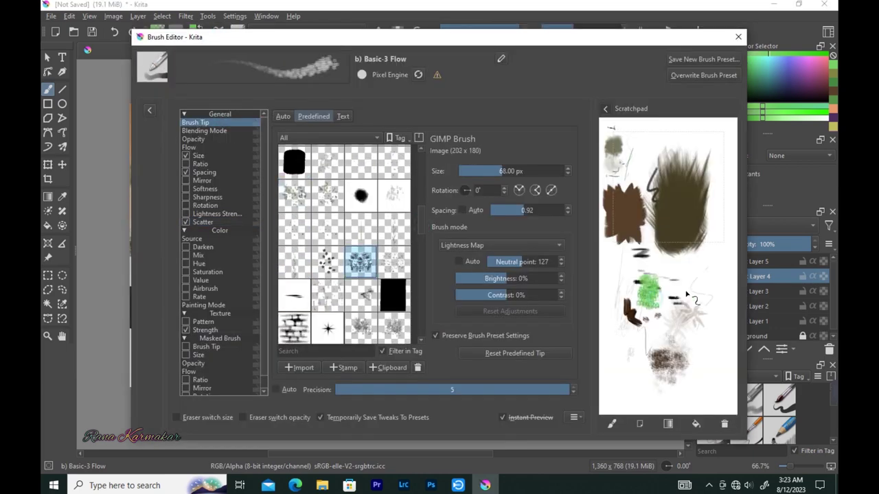
Try leaf brush tips on the scratchpad and enable Scatter for the leaf tip.
drag(714, 363, 721, 319)
mouse_move(618, 336)
mouse_down()
mouse_move(625, 385)
mouse_move(639, 406)
mouse_up()
drag(613, 288, 662, 274)
click(195, 123)
click(323, 261)
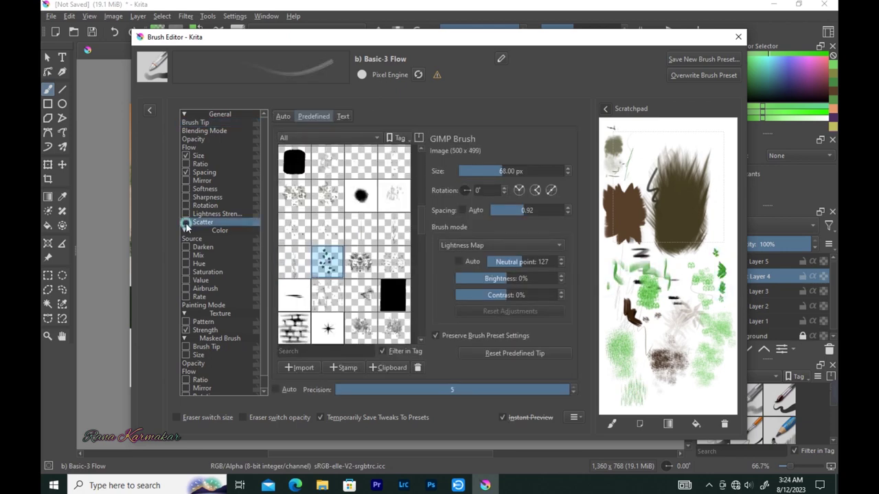
click(185, 221)
click(750, 22)
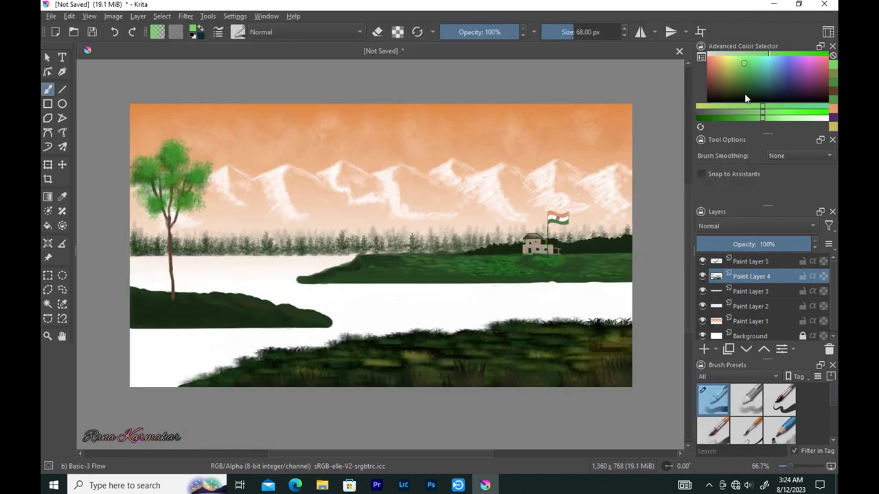
Dab light green leaf highlights onto the left tree's crown.
click(745, 92)
ctrl+click(173, 153)
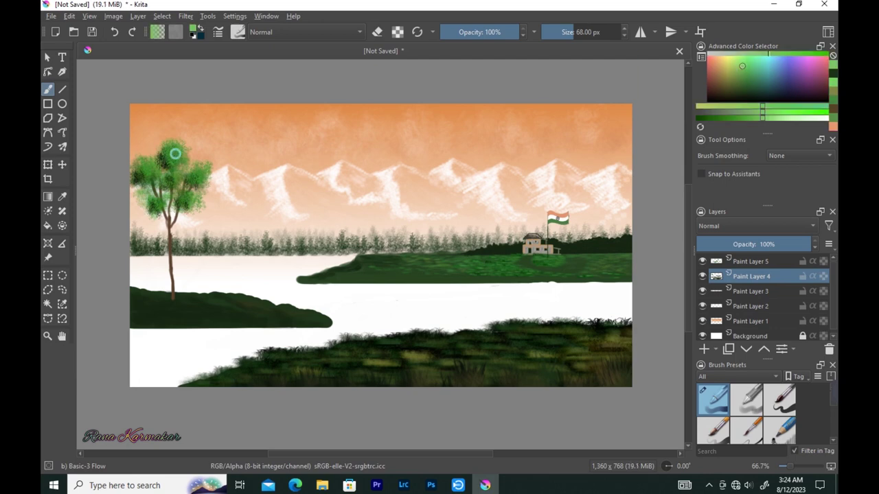
drag(208, 197, 210, 191)
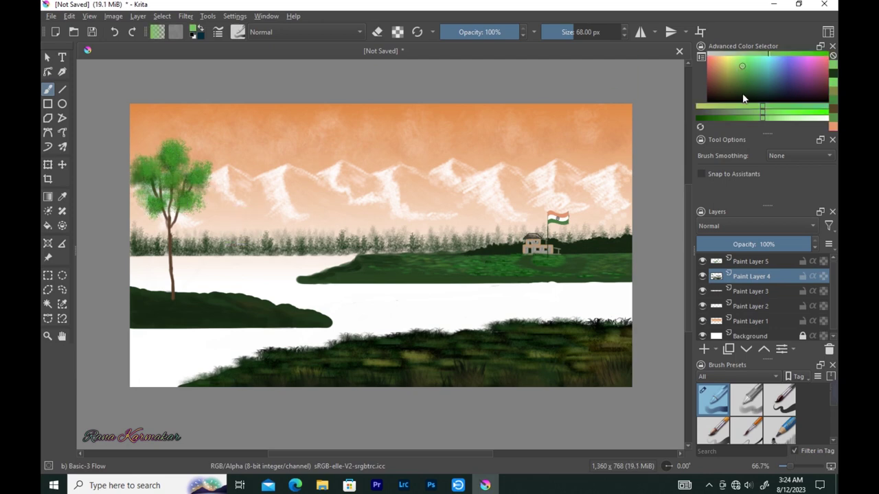
click(743, 95)
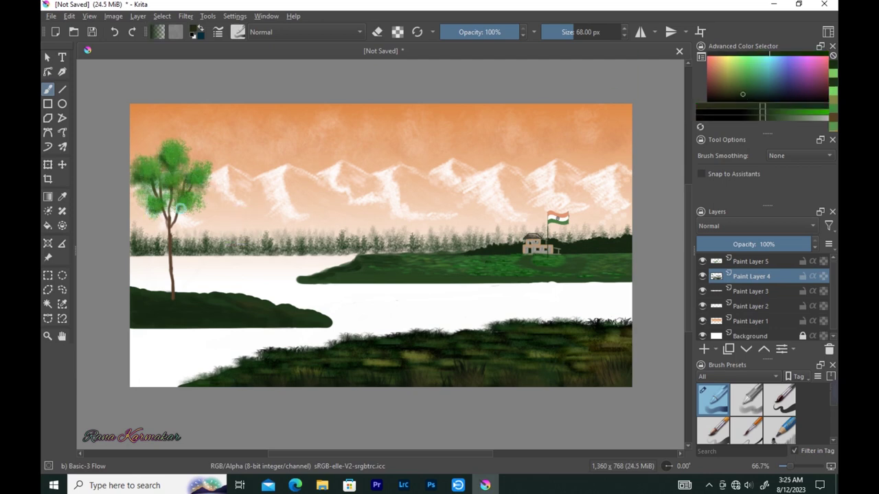
Return to a small round auto tip at 18 px with a dark brown-orange colour.
click(239, 32)
click(226, 118)
click(222, 222)
click(709, 96)
click(715, 86)
key(bracketright)
key(bracketright)
key(bracketright)
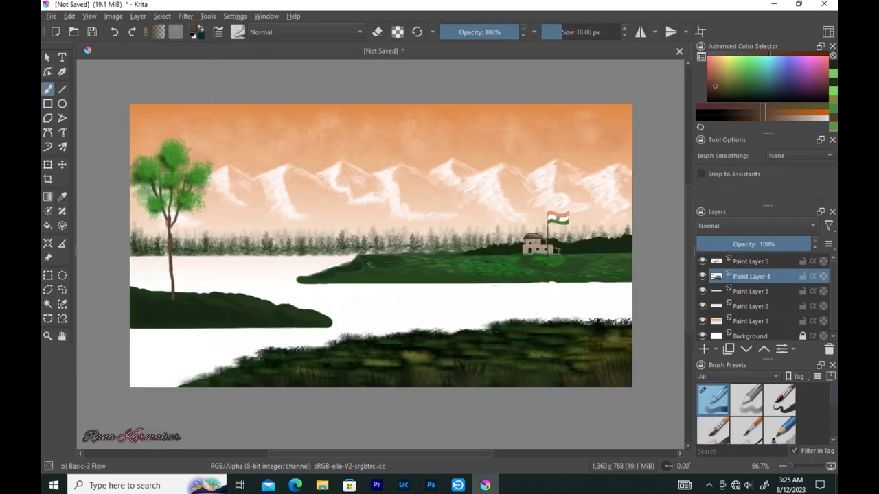
Set up the leafy brush tip with scattering, tested on the scratchpad.
key(bracketleft)
key(bracketleft)
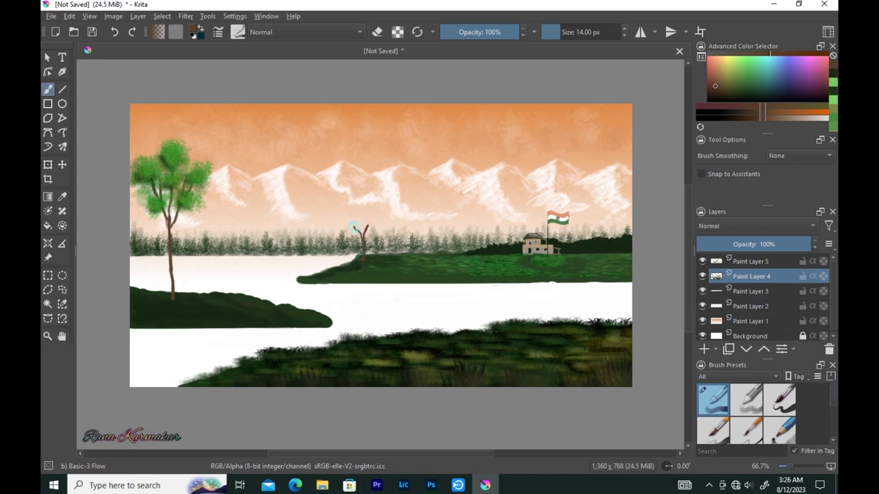
click(239, 32)
click(310, 114)
click(666, 209)
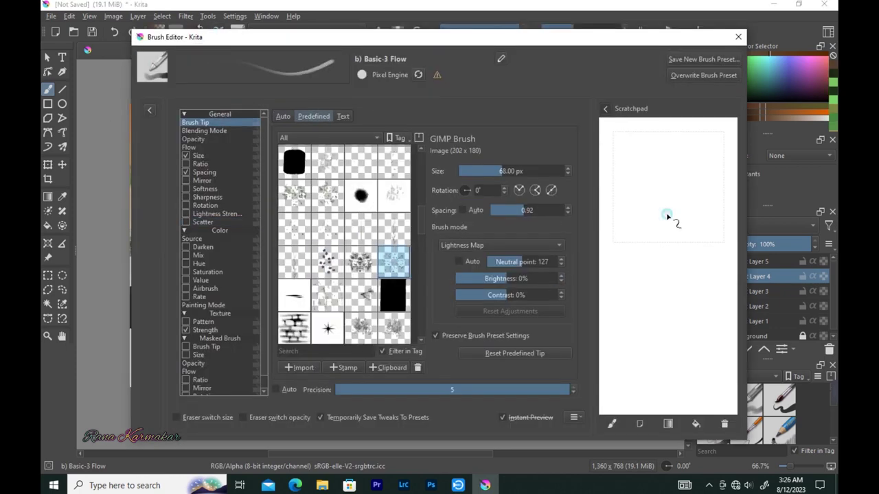
drag(646, 206, 670, 220)
click(203, 221)
click(737, 37)
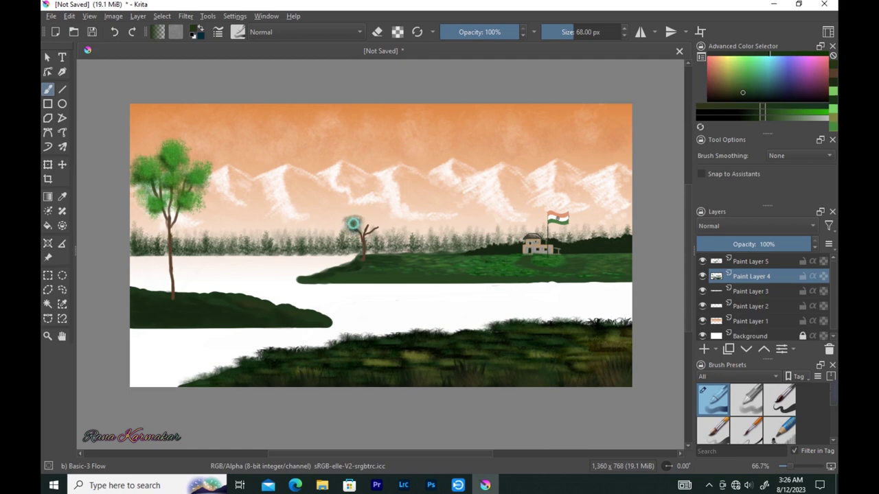
Shade the small tree's crown with bright, olive, yellowish and dark greens.
ctrl+click(352, 220)
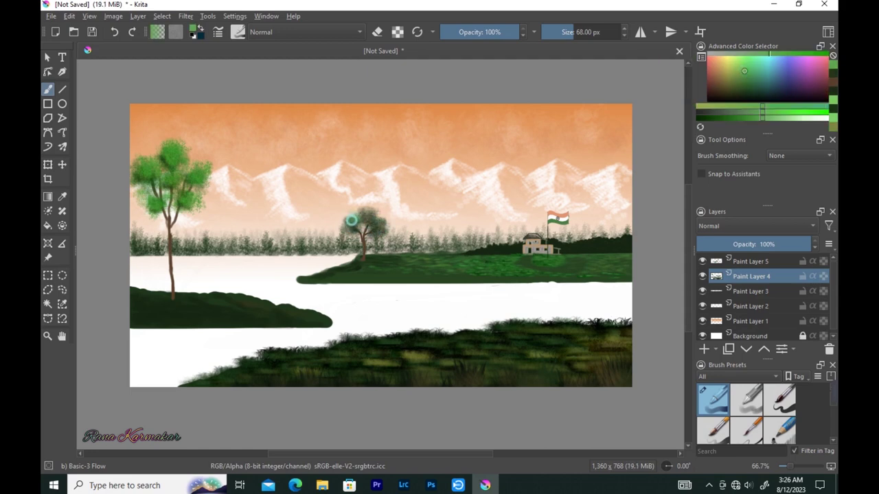
ctrl+click(351, 226)
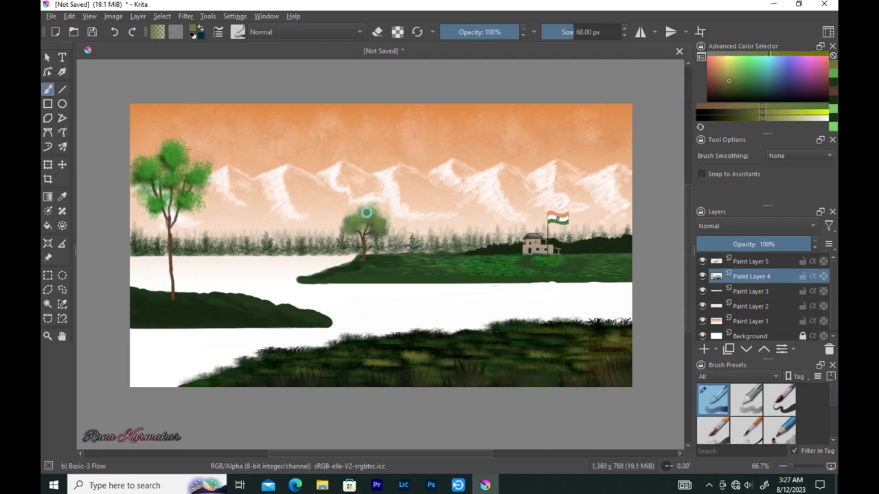
ctrl+click(360, 215)
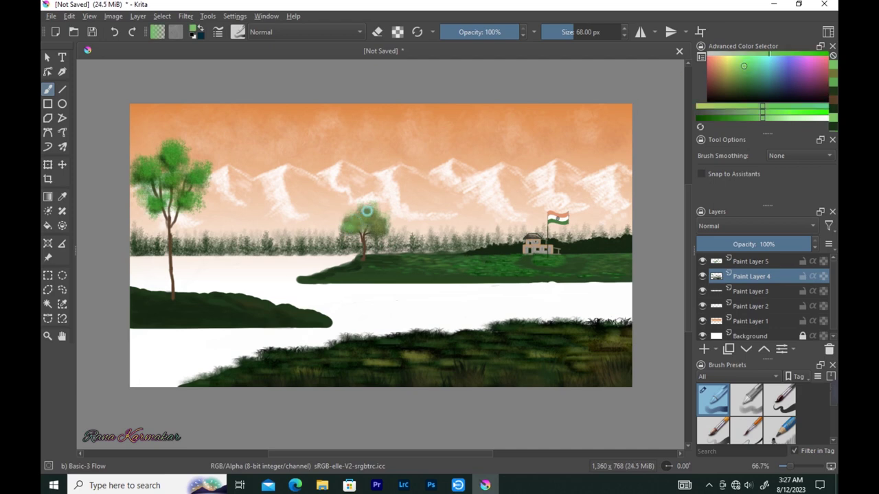
ctrl+click(364, 213)
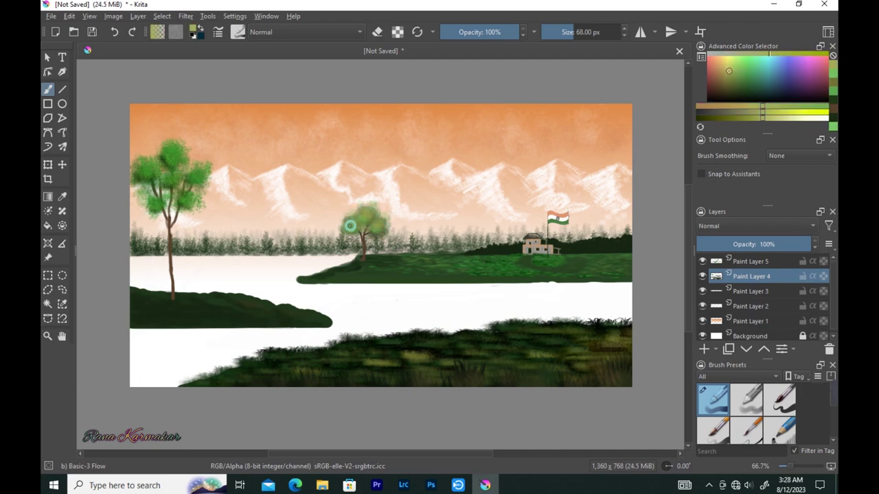
ctrl+click(347, 229)
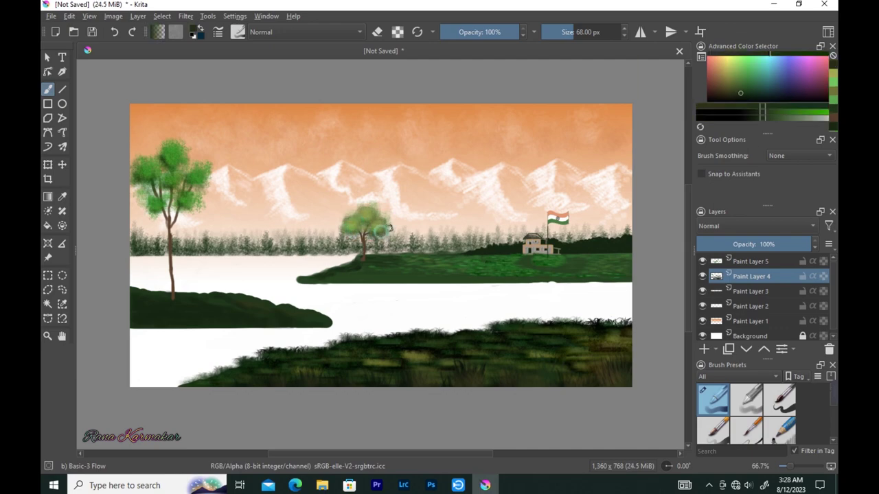
Select Paint Layer 1 and load the Stamp Water brush preset.
click(764, 321)
click(238, 31)
scroll(460, 220, down, 10)
click(318, 299)
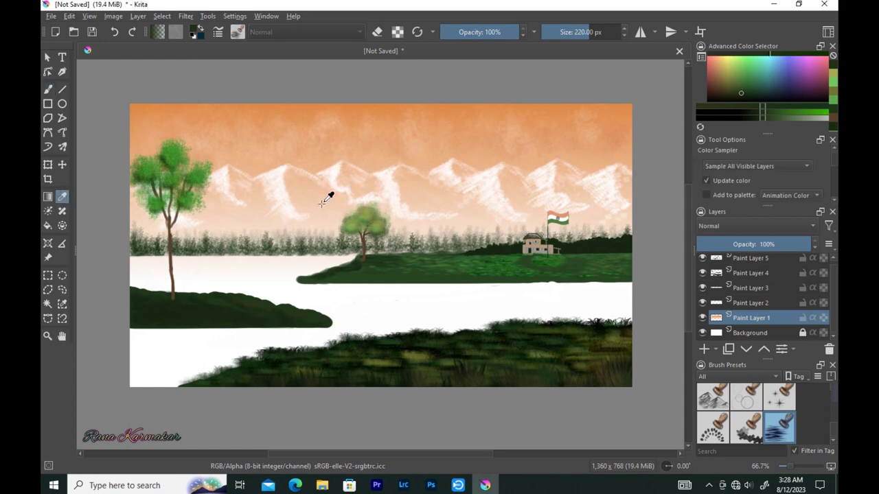
Stroke pinkish sky-coloured and teal ripple streaks horizontally across the river.
ctrl+click(328, 196)
mouse_move(165, 264)
mouse_down()
mouse_move(135, 293)
mouse_move(314, 255)
mouse_up()
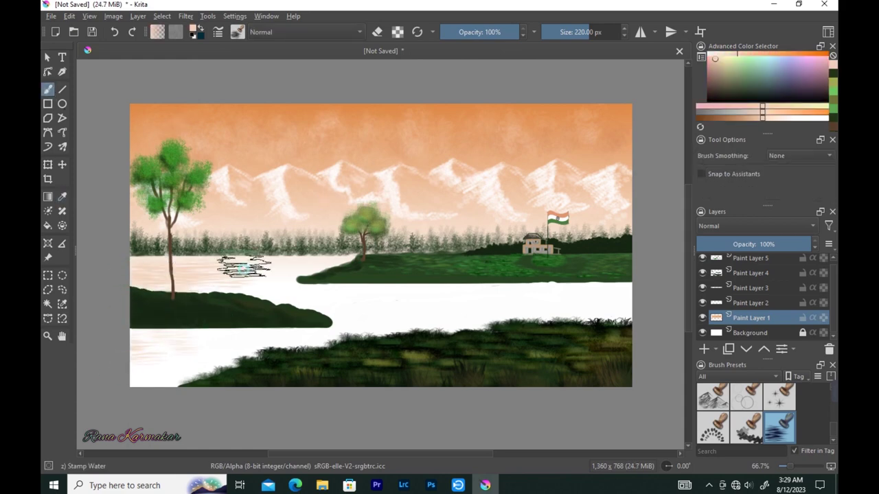
mouse_move(227, 336)
mouse_down()
mouse_move(145, 380)
mouse_move(294, 337)
mouse_move(197, 359)
mouse_up()
drag(137, 298, 555, 310)
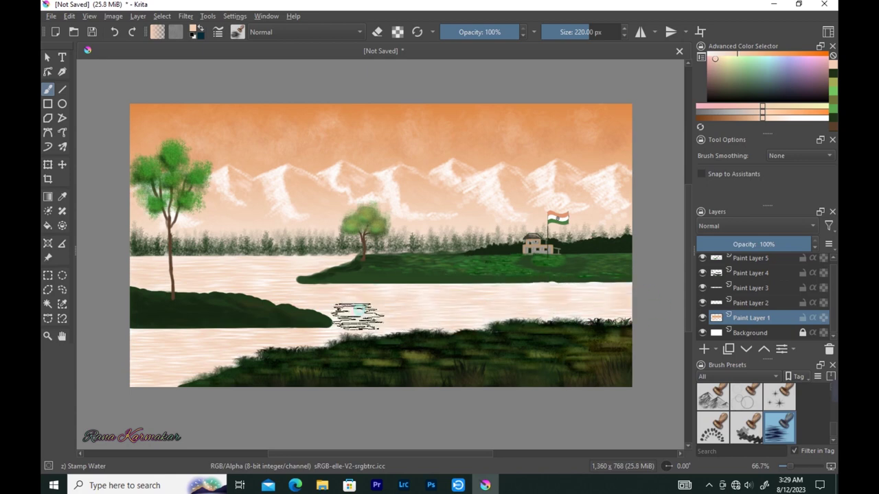
click(767, 71)
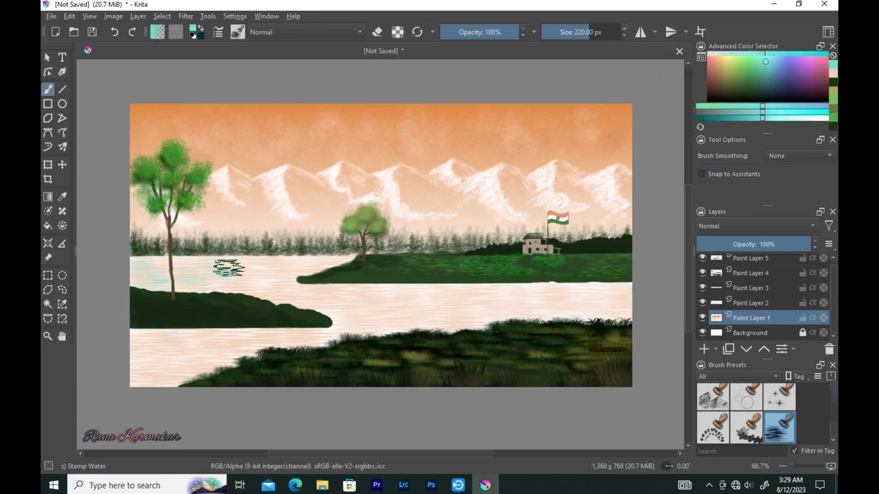
drag(433, 302, 323, 248)
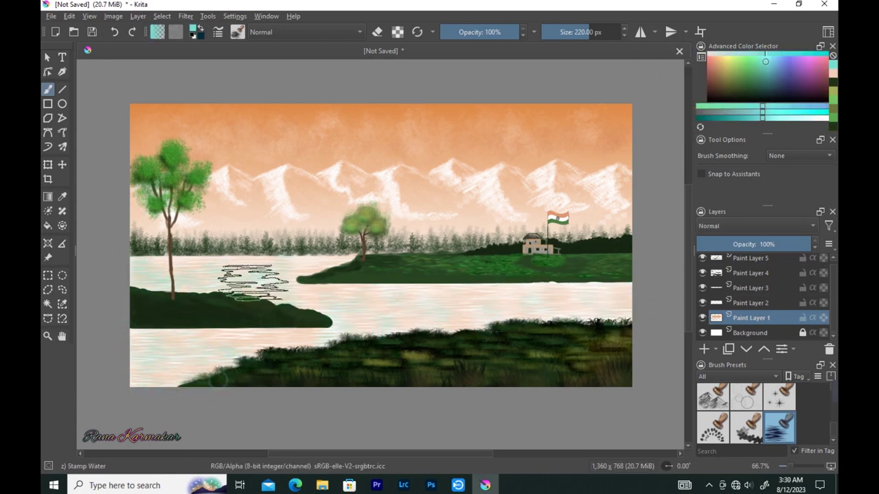
ctrl+click(323, 265)
drag(151, 288, 144, 378)
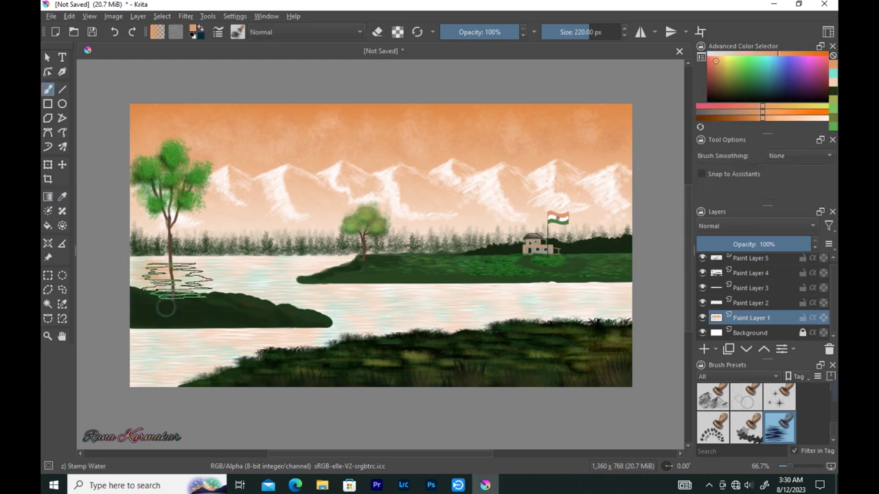
Stamp dark green bank reflections and ripples, then move to Paint Layer 3 at 96 px.
ctrl+click(185, 347)
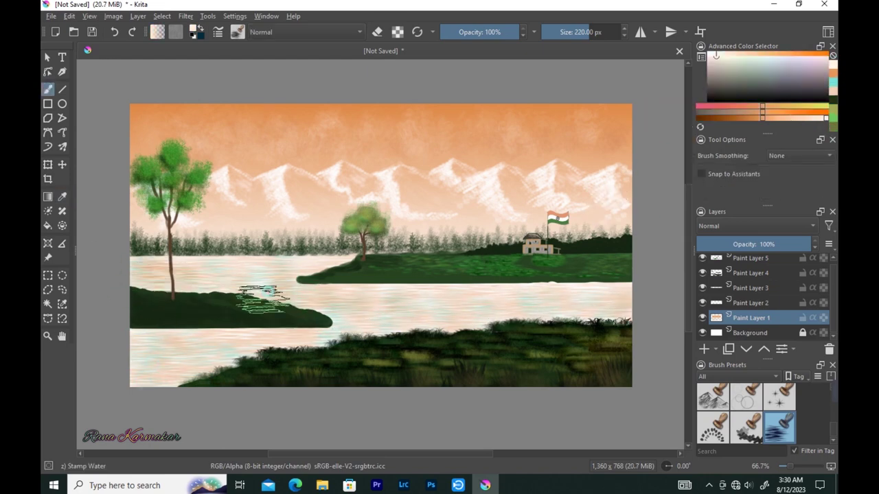
ctrl+click(478, 346)
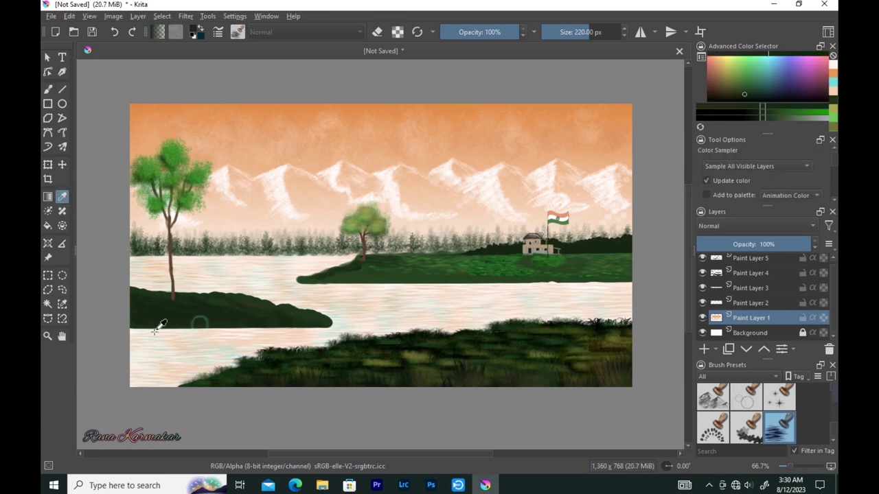
drag(158, 325, 223, 329)
mouse_move(120, 337)
mouse_down()
mouse_move(196, 314)
mouse_move(295, 320)
mouse_move(222, 334)
mouse_move(138, 322)
mouse_move(284, 320)
mouse_move(465, 295)
mouse_move(314, 281)
mouse_move(418, 290)
mouse_move(579, 281)
mouse_move(330, 285)
mouse_move(620, 288)
mouse_up()
click(744, 111)
mouse_move(595, 232)
mouse_down()
mouse_move(554, 281)
mouse_move(298, 284)
mouse_move(497, 287)
mouse_up()
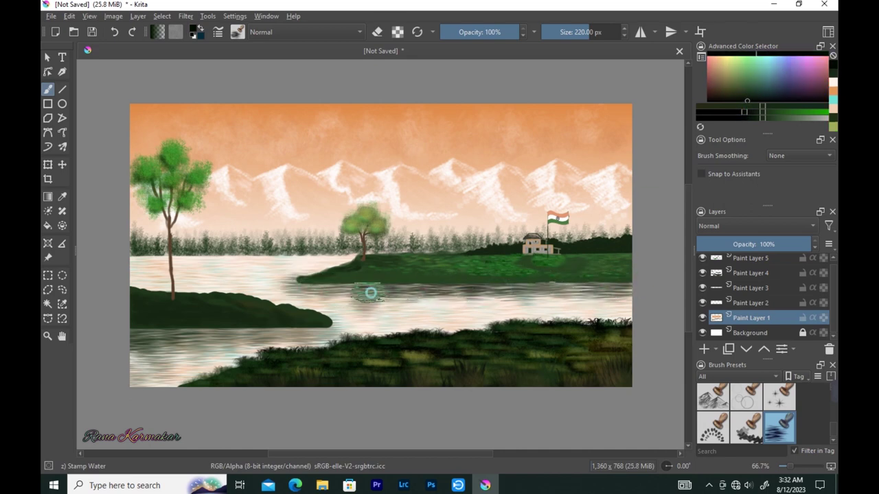
click(752, 288)
key(bracketleft)
key(bracketleft)
key(bracketleft)
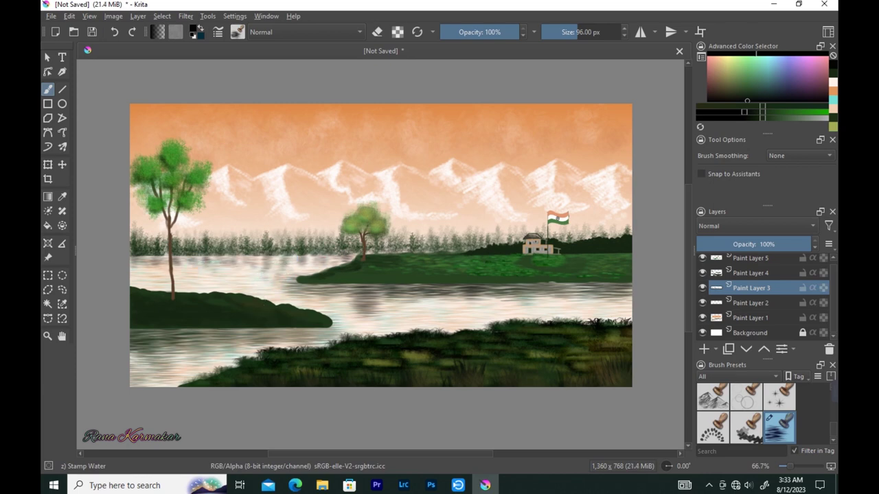
Stamp grass tufts on the island and left bank with Stamp Grass on Paint Layer 4.
click(752, 273)
click(237, 31)
click(256, 293)
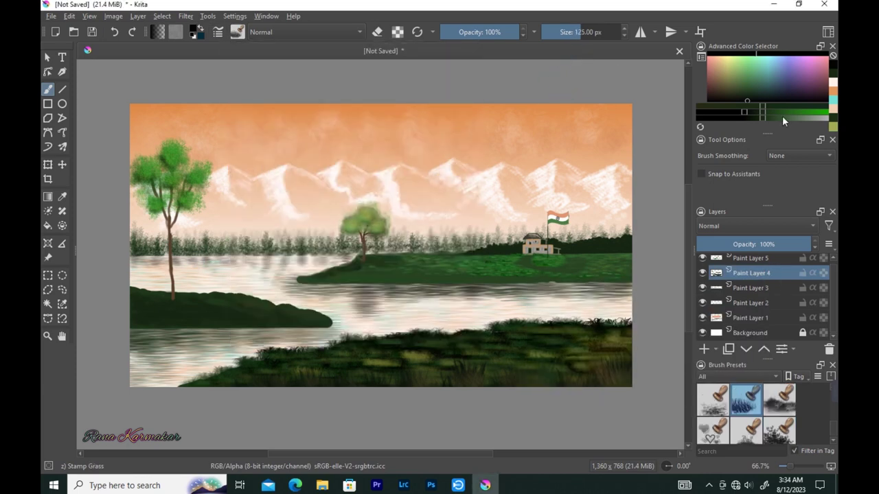
click(244, 287)
click(140, 282)
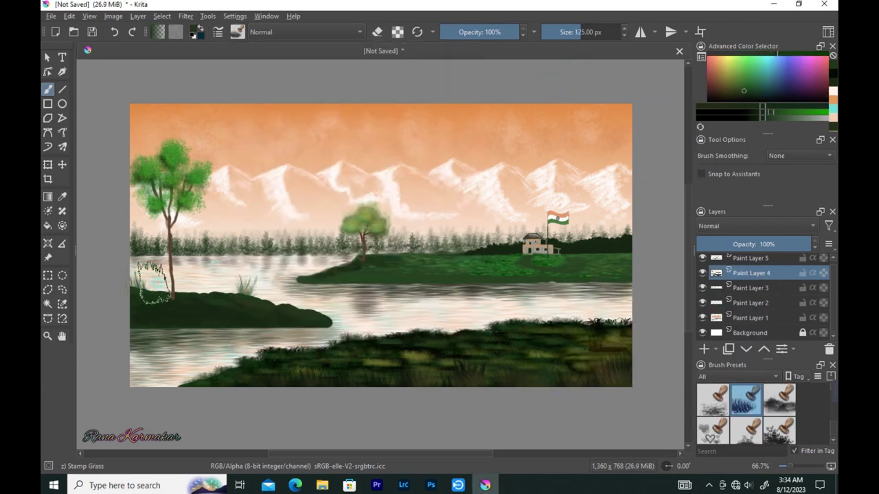
click(215, 292)
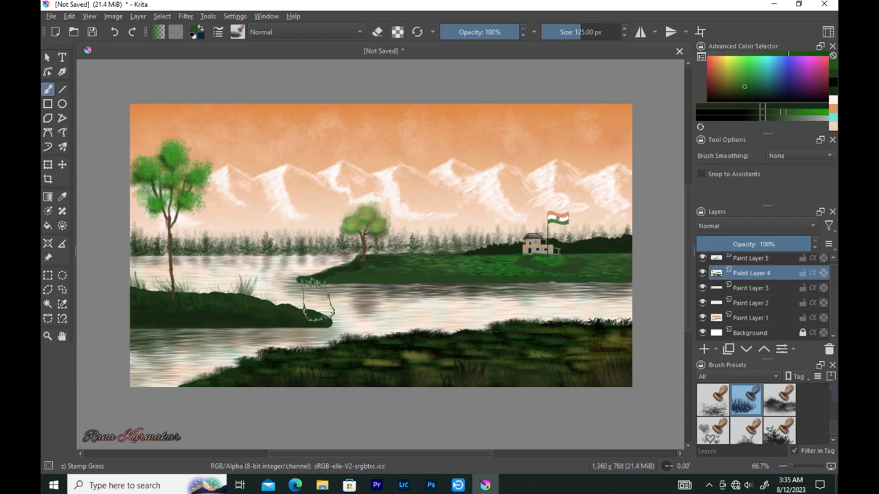
At 32 px, stamp small and dark green grass tufts along the island.
key(bracketleft)
key(bracketleft)
key(bracketleft)
key(plus)
key(plus)
key(plus)
click(343, 274)
click(203, 302)
click(237, 285)
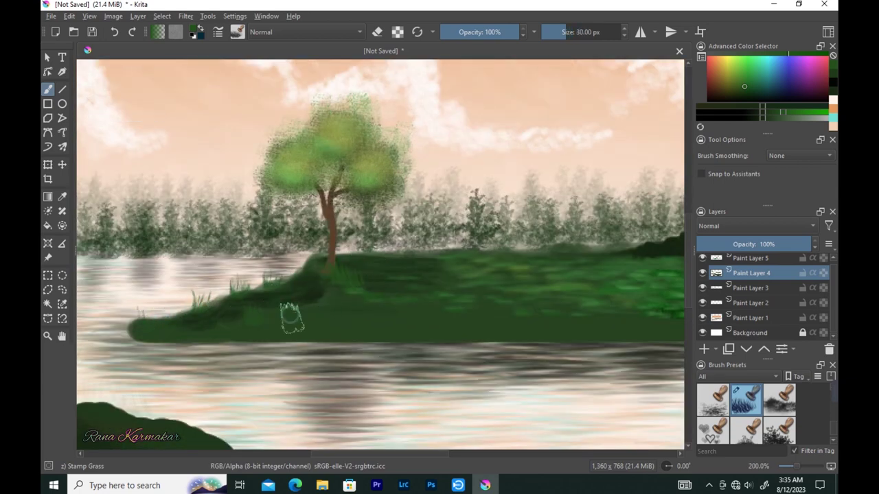
ctrl+click(295, 302)
click(244, 317)
click(187, 316)
click(155, 312)
click(241, 288)
click(335, 296)
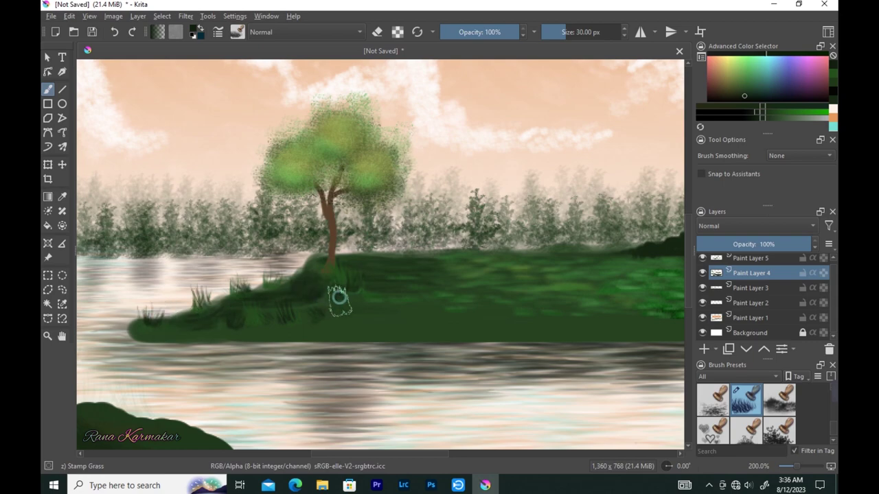
Zoom back out and sample a lighter yellow-green for grass highlights.
key(minus)
key(minus)
key(minus)
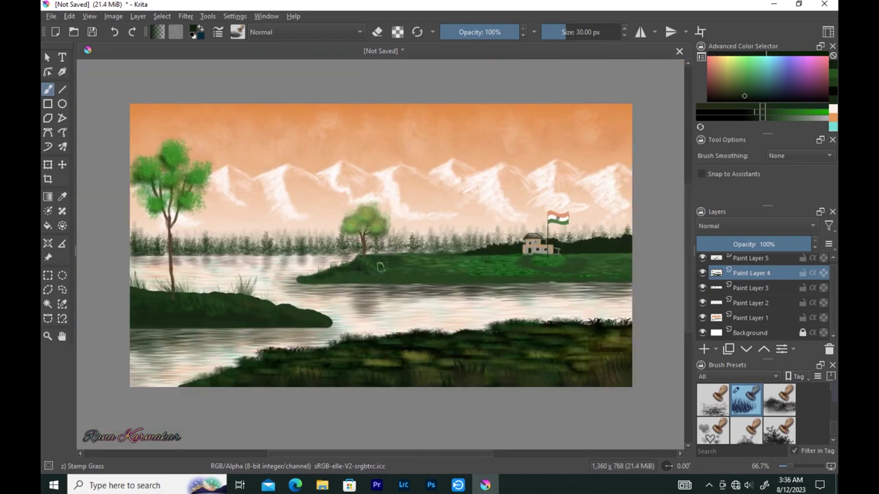
ctrl+click(379, 265)
ctrl+click(390, 269)
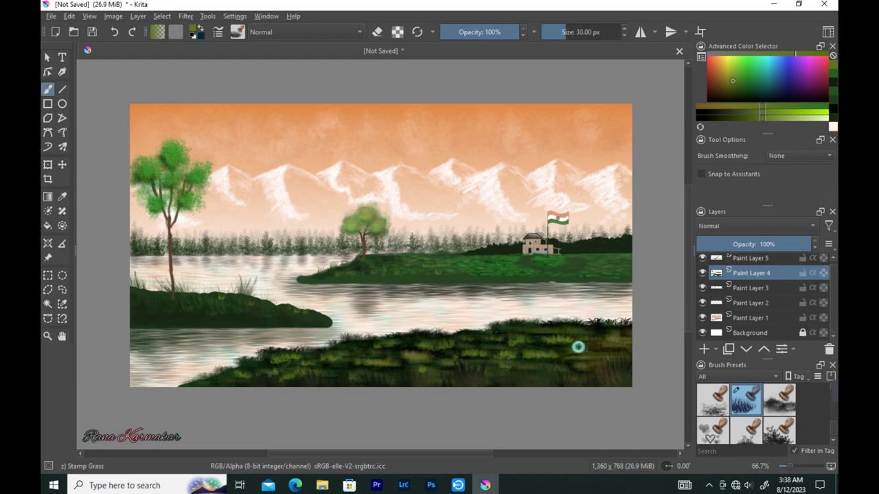
Add a new paint layer for the signature and turn on lightness strength for the brush.
click(704, 349)
scroll(474, 282, up, 2)
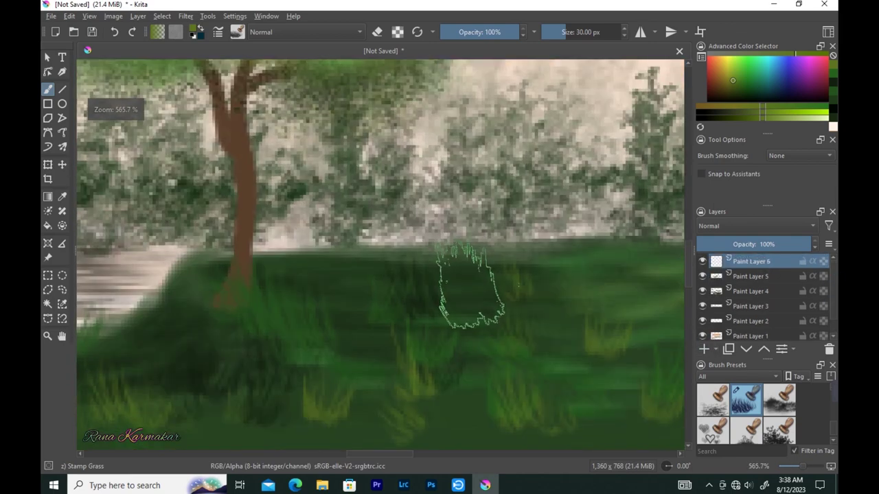
scroll(463, 284, up, 2)
scroll(455, 286, up, 2)
key(F5)
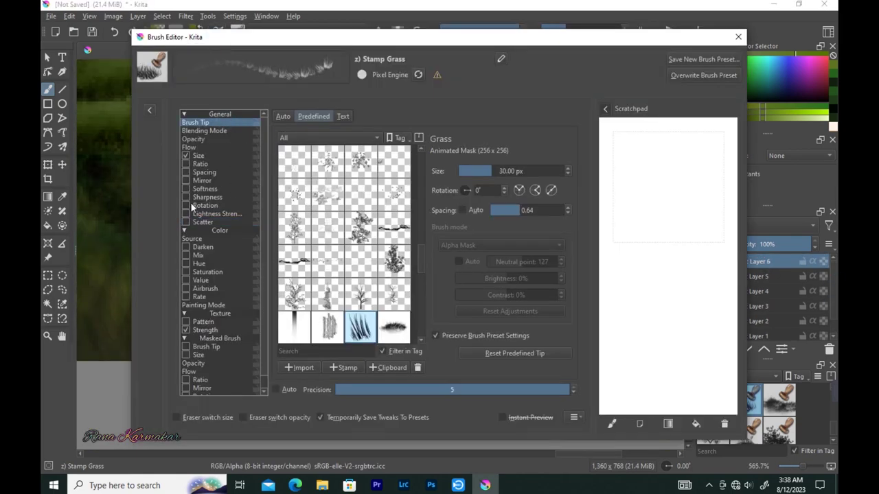
click(186, 214)
click(188, 222)
click(186, 156)
click(186, 181)
click(206, 214)
click(205, 205)
click(200, 164)
click(241, 34)
Load the Basic-3 Flow preset and review its tip and scatter settings.
click(237, 31)
click(451, 74)
key(F5)
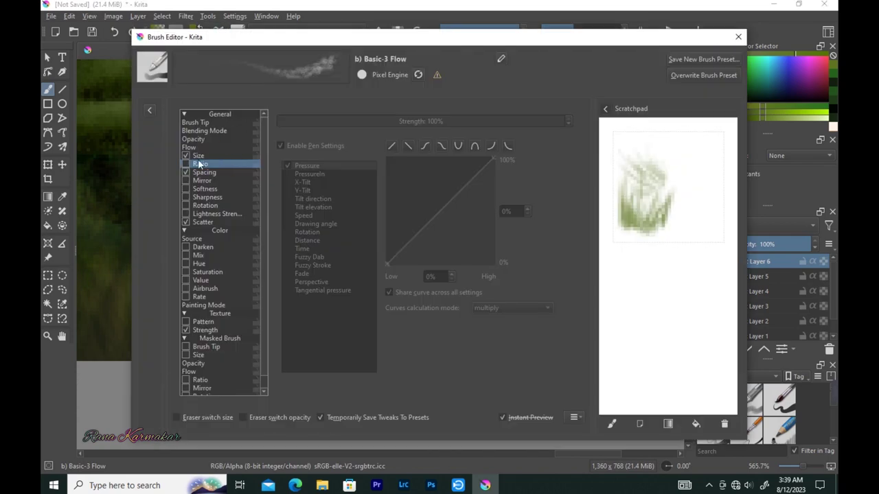
click(195, 122)
click(203, 222)
key(Escape)
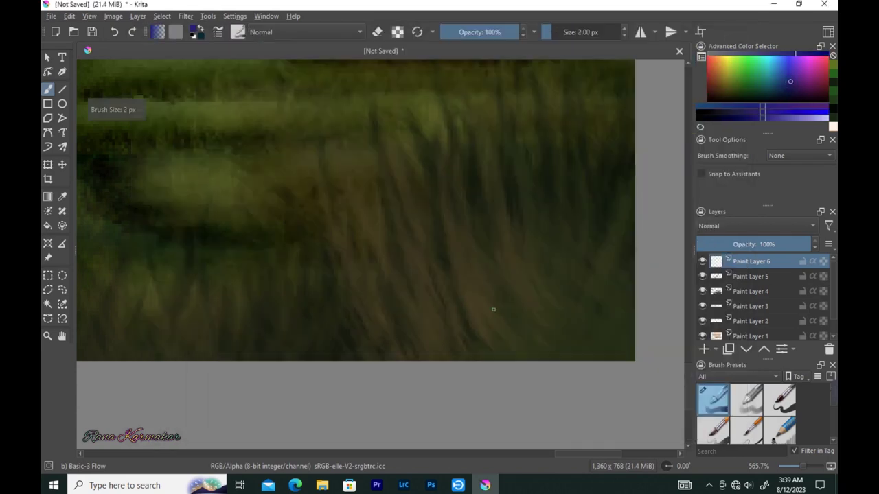
Switch to the customised Ink-7 Brush Rough copy with a dark olive sampled from the grass.
key(F6)
click(450, 255)
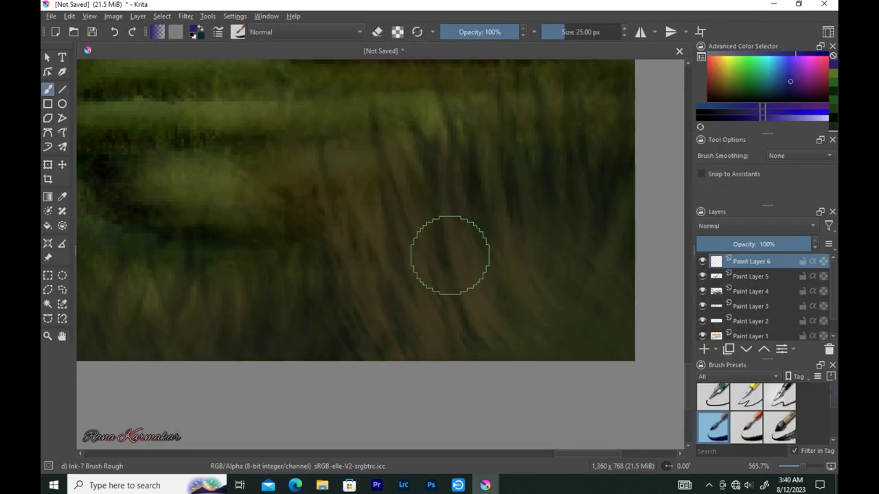
key(bracketleft)
ctrl+click(497, 342)
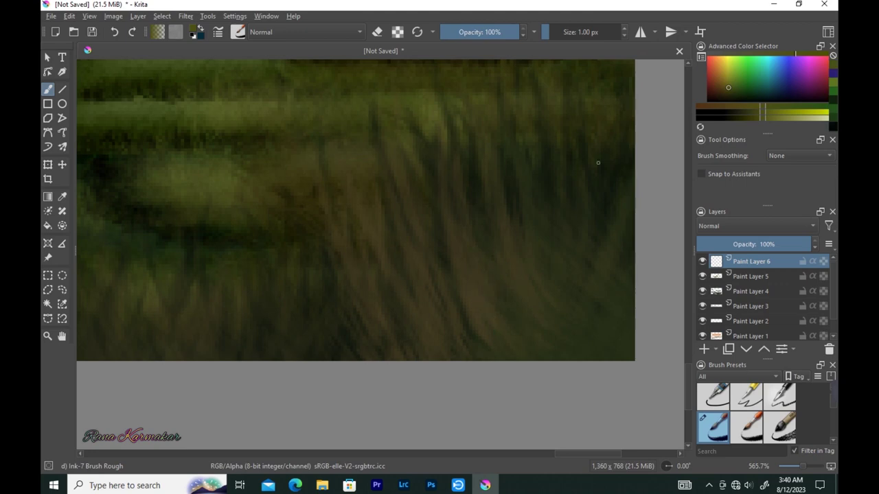
key(F6)
click(285, 210)
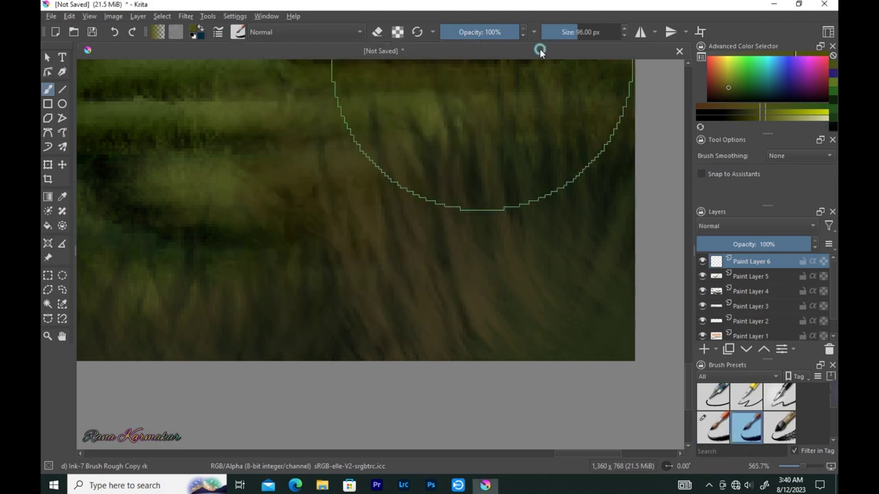
Write the signature in the bottom-right grass.
drag(443, 261, 513, 339)
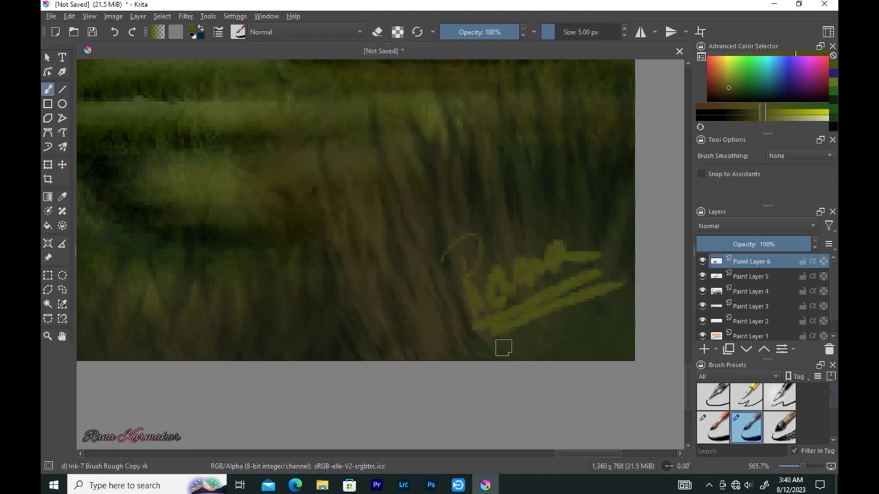
scroll(504, 347, down, 2)
scroll(495, 323, down, 2)
scroll(492, 316, down, 1)
scroll(490, 308, down, 1)
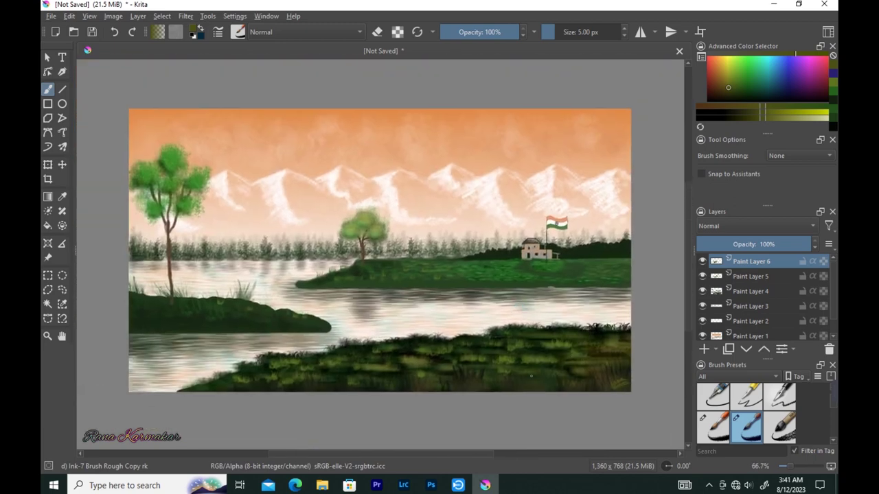